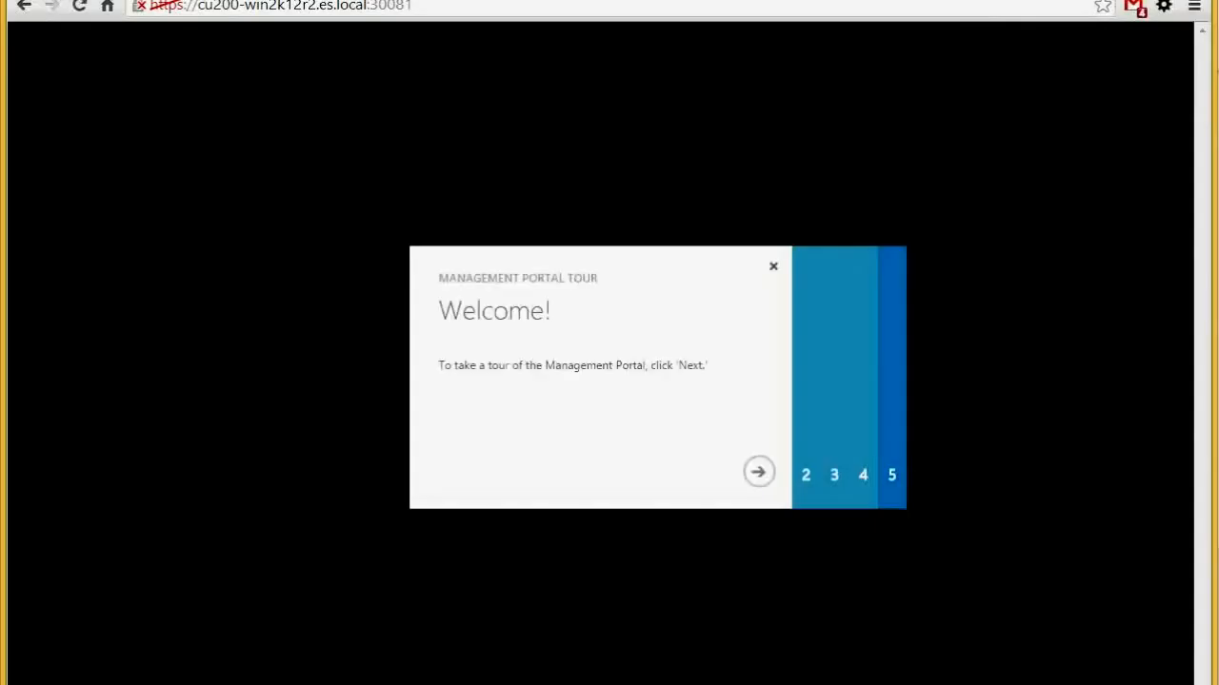
Dismiss the welcome tour and NEW drawer, then show the CloudController list of seven VMs
left_click(773, 268)
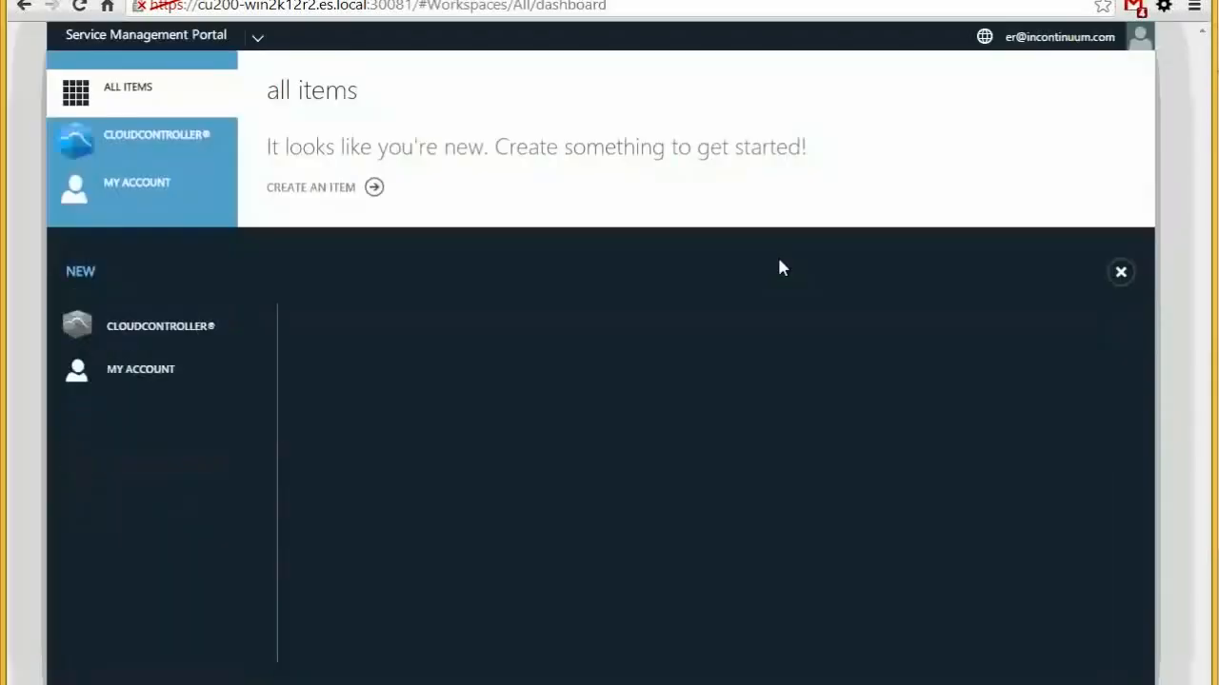
left_click(1114, 261)
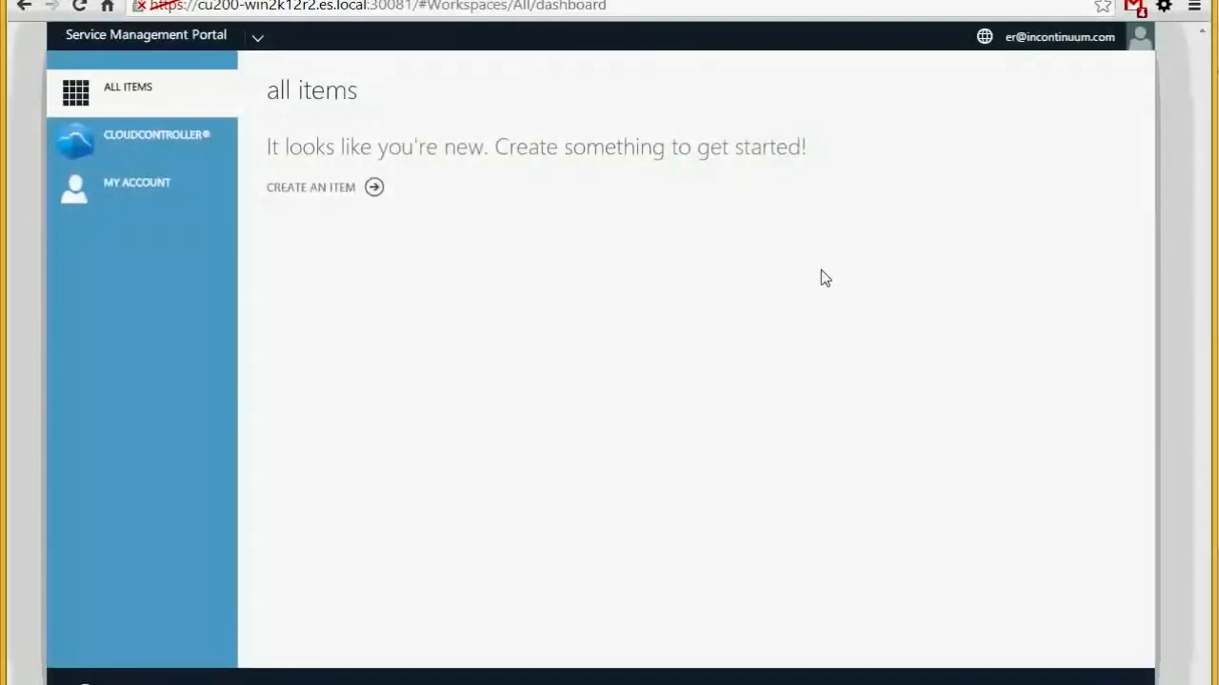
left_click(176, 134)
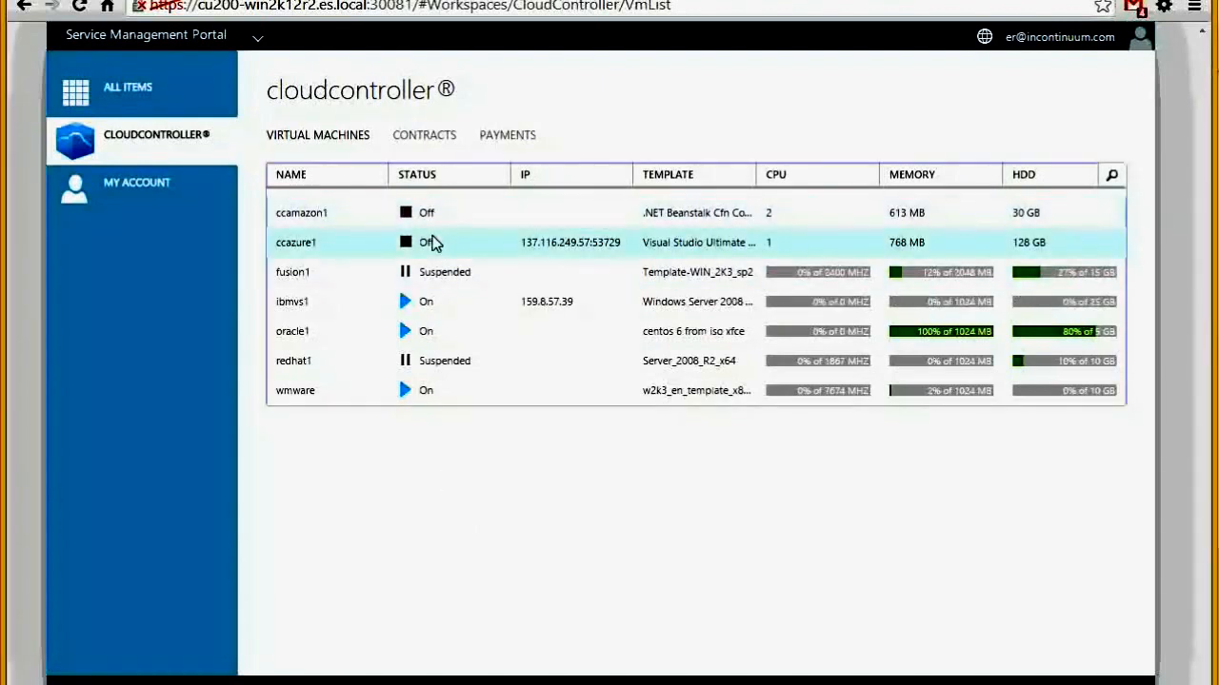
Check each VM in turn: ccazure1, ccamazon1, fusion1, ibmvs1, oracle1, redhat1 and wmware
left_click(430, 248)
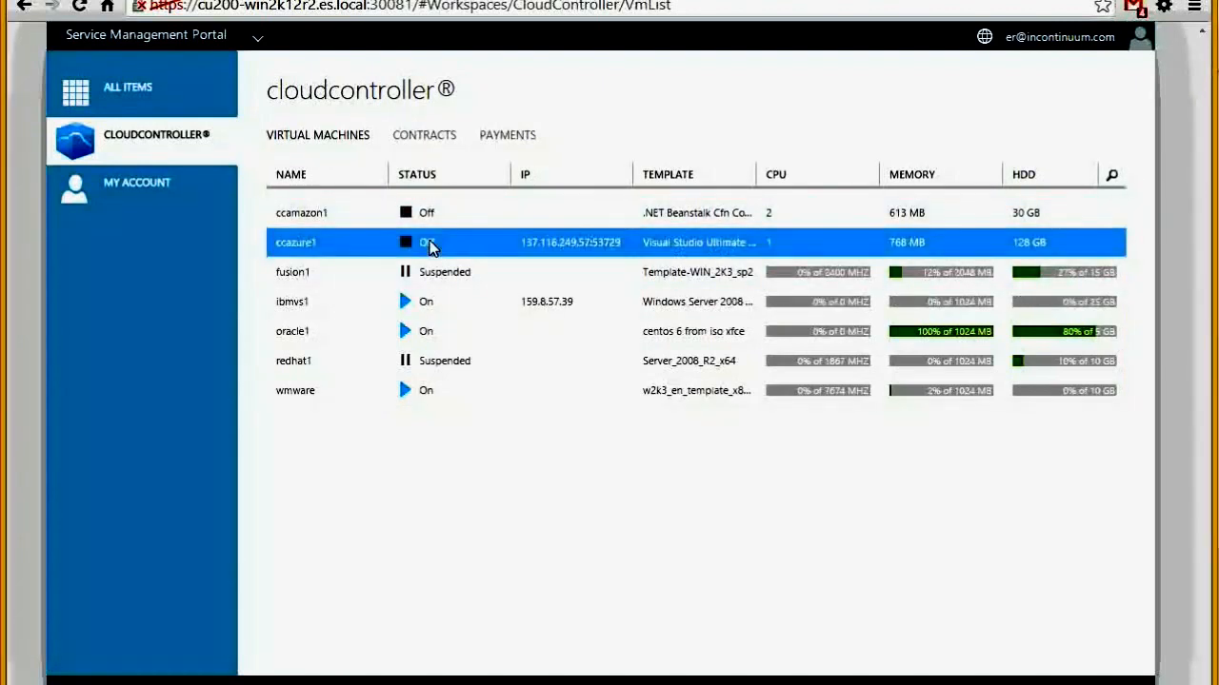
left_click(428, 212)
left_click(427, 276)
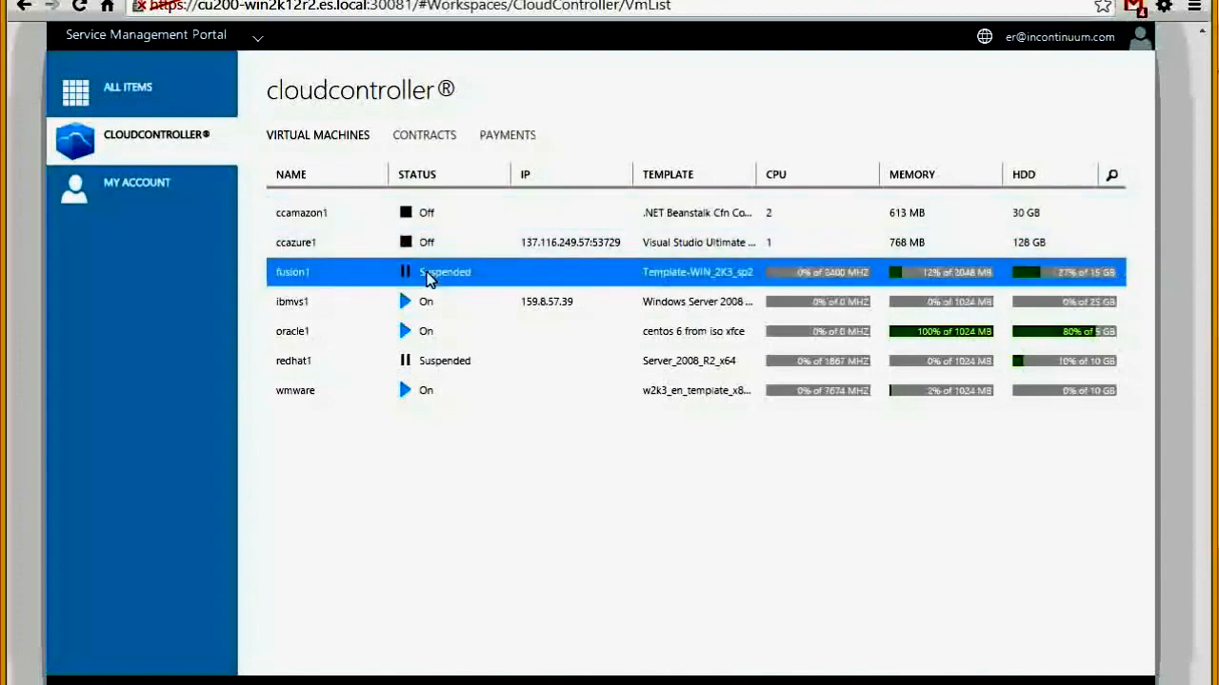
left_click(425, 302)
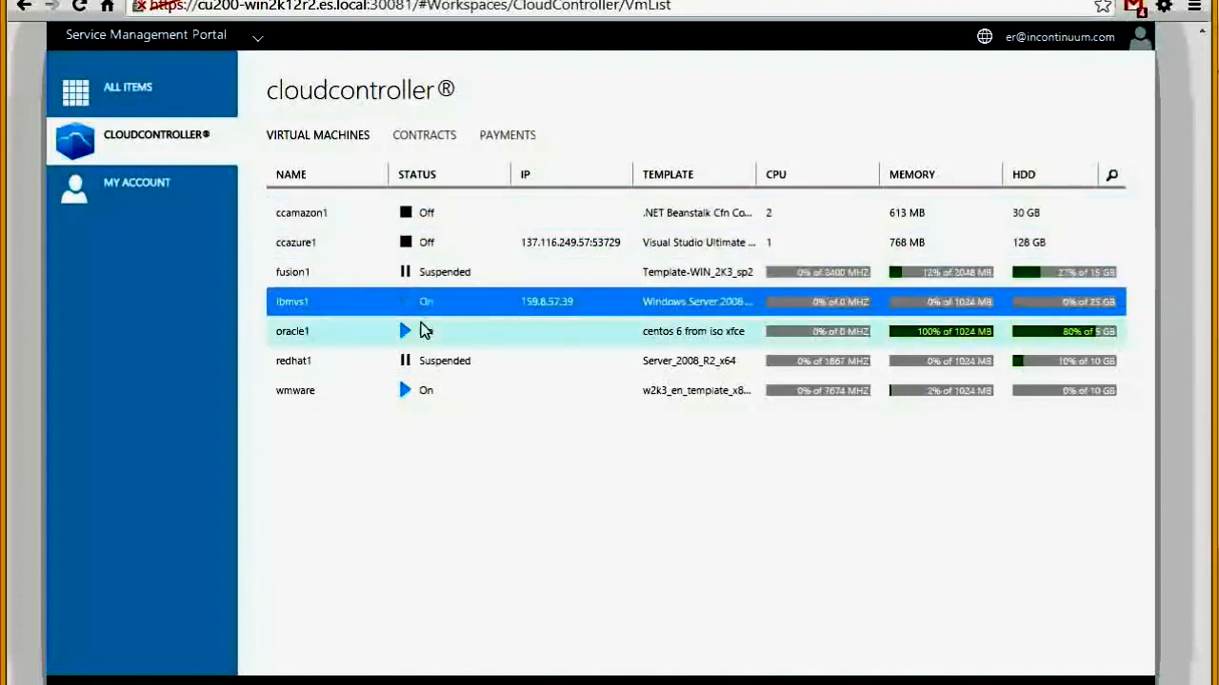
left_click(425, 330)
left_click(414, 361)
left_click(414, 396)
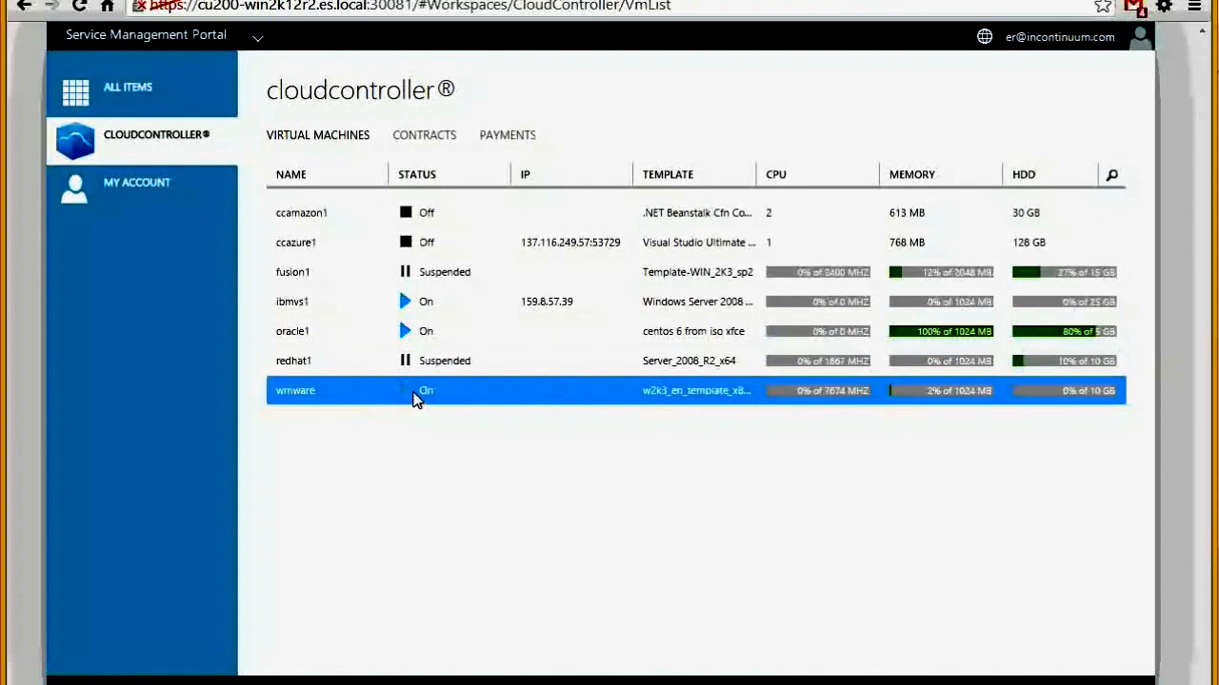
left_click(418, 213)
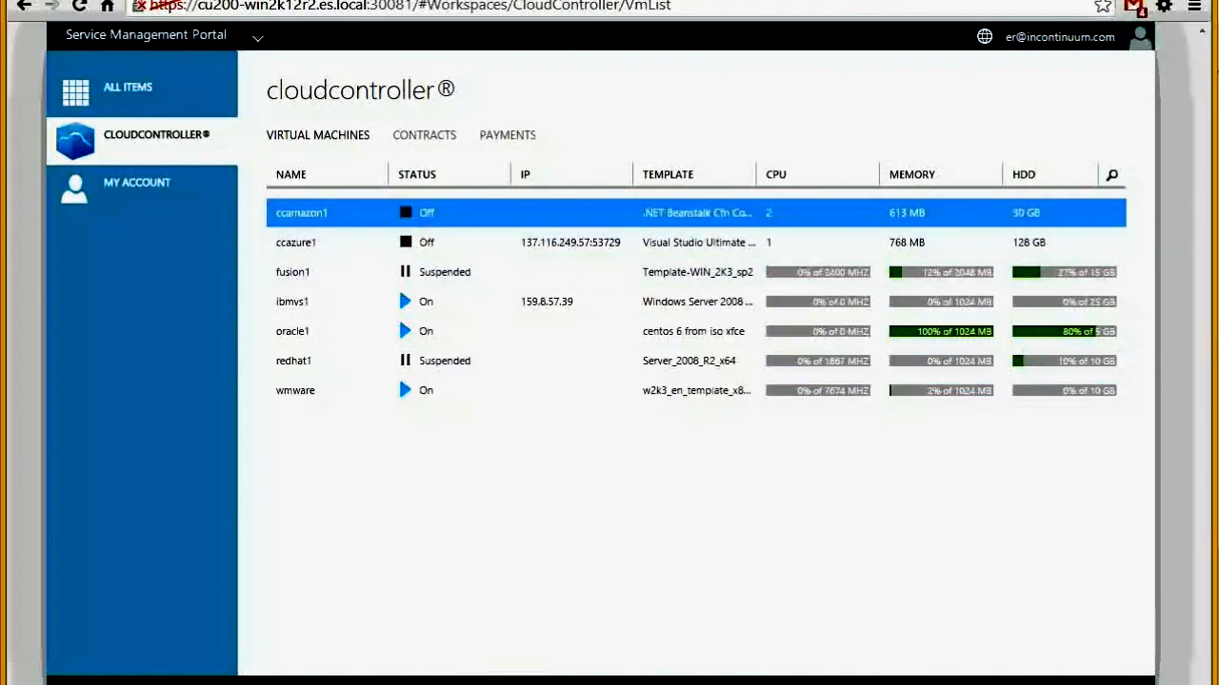
Start ccamazon1 and ccazure1, resume fusion1, shut down oracle1 and pause wmware
left_click(422, 245)
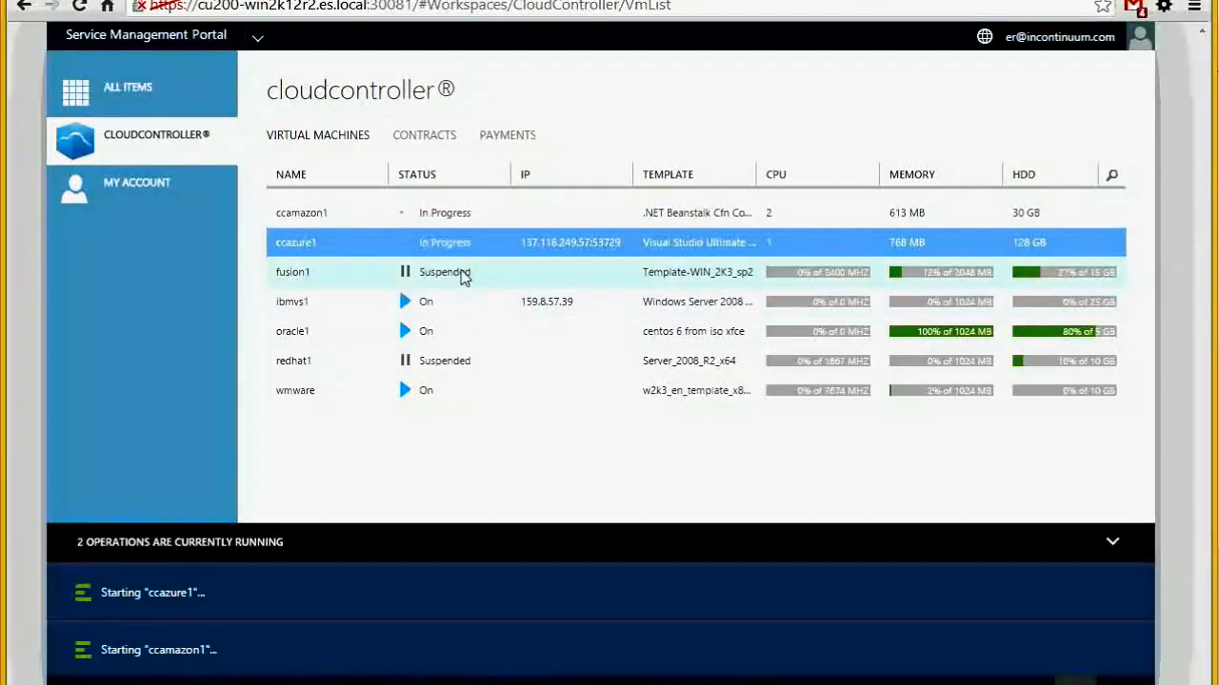
left_click(463, 274)
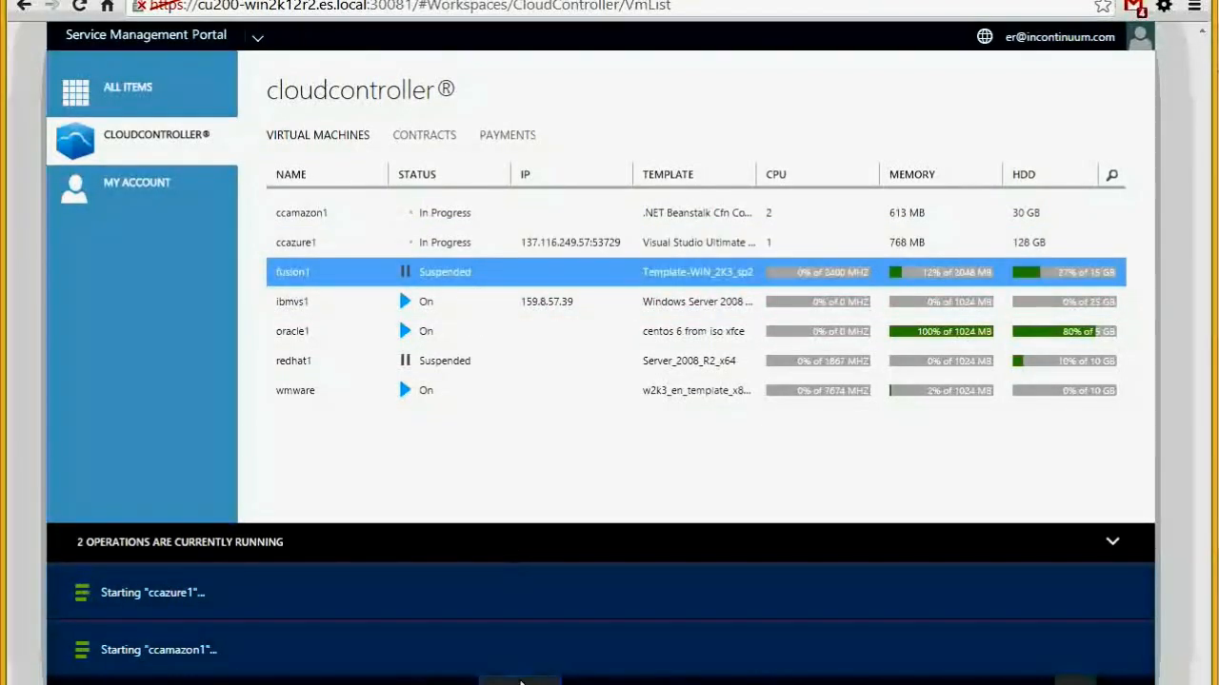
left_click(398, 284)
left_click(398, 324)
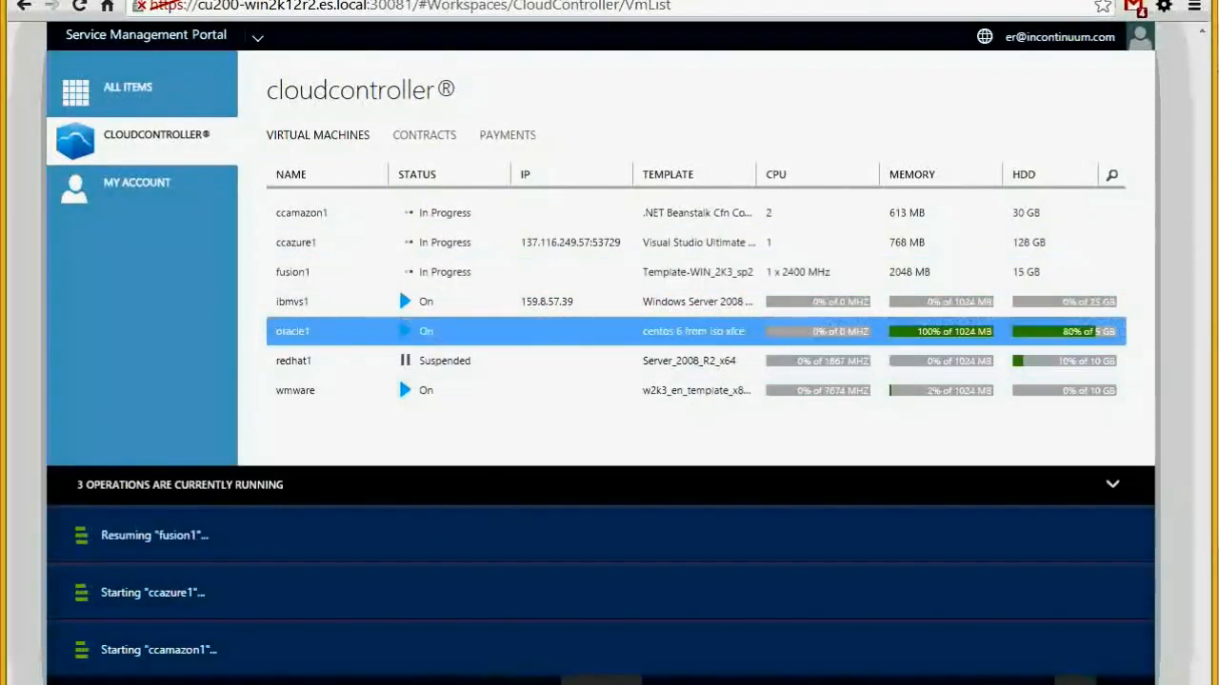
left_click(425, 398)
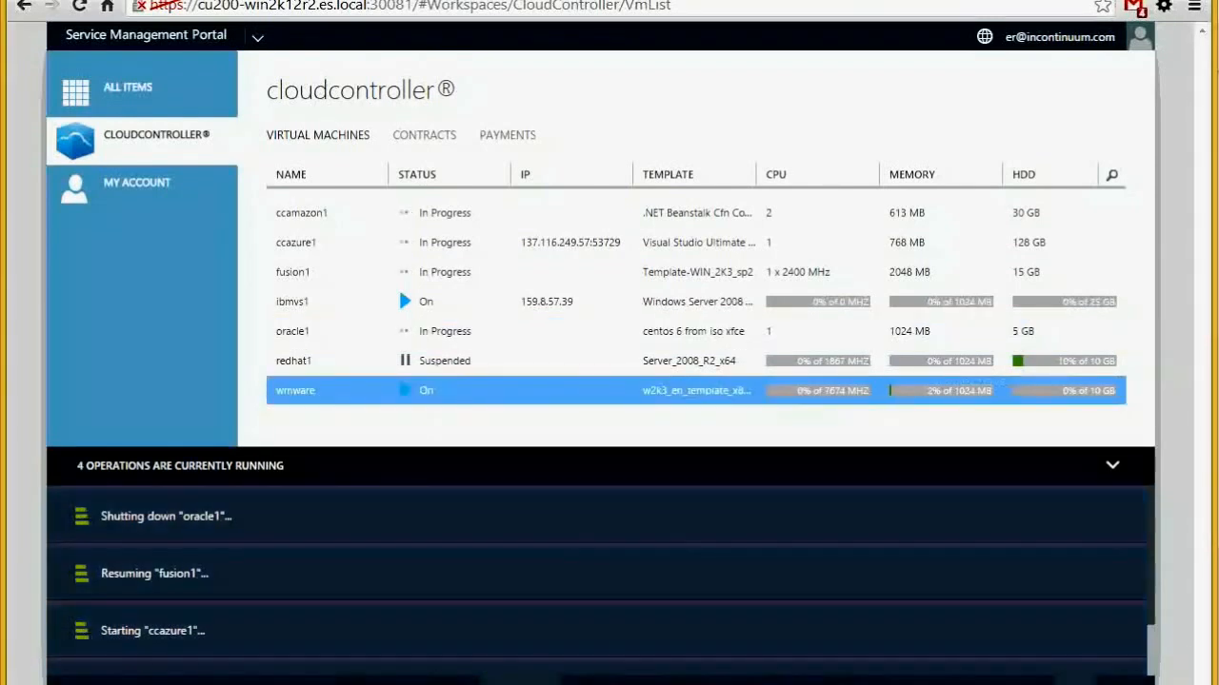
Collapse the running operations panel and choose CloudController under NEW
left_click(1110, 468)
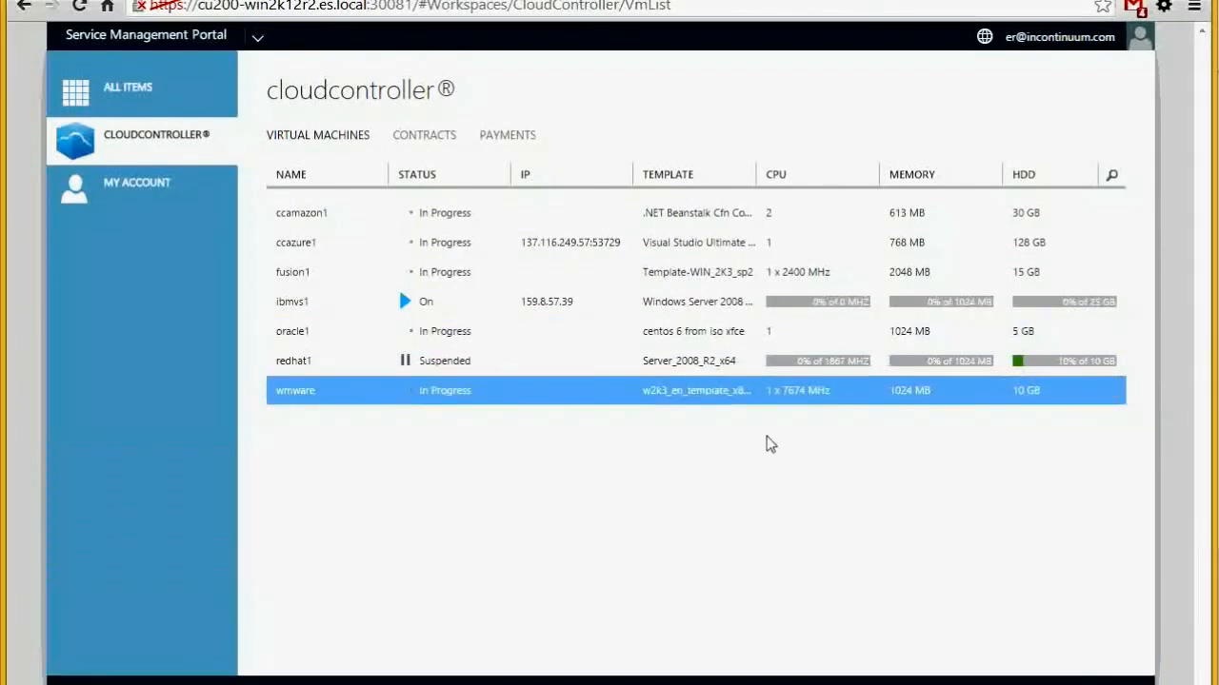
left_click(104, 680)
left_click(228, 328)
Start a VM named amazon2 from the Amazon - Windows 2012 R2 template with Micro configuration
left_click(360, 317)
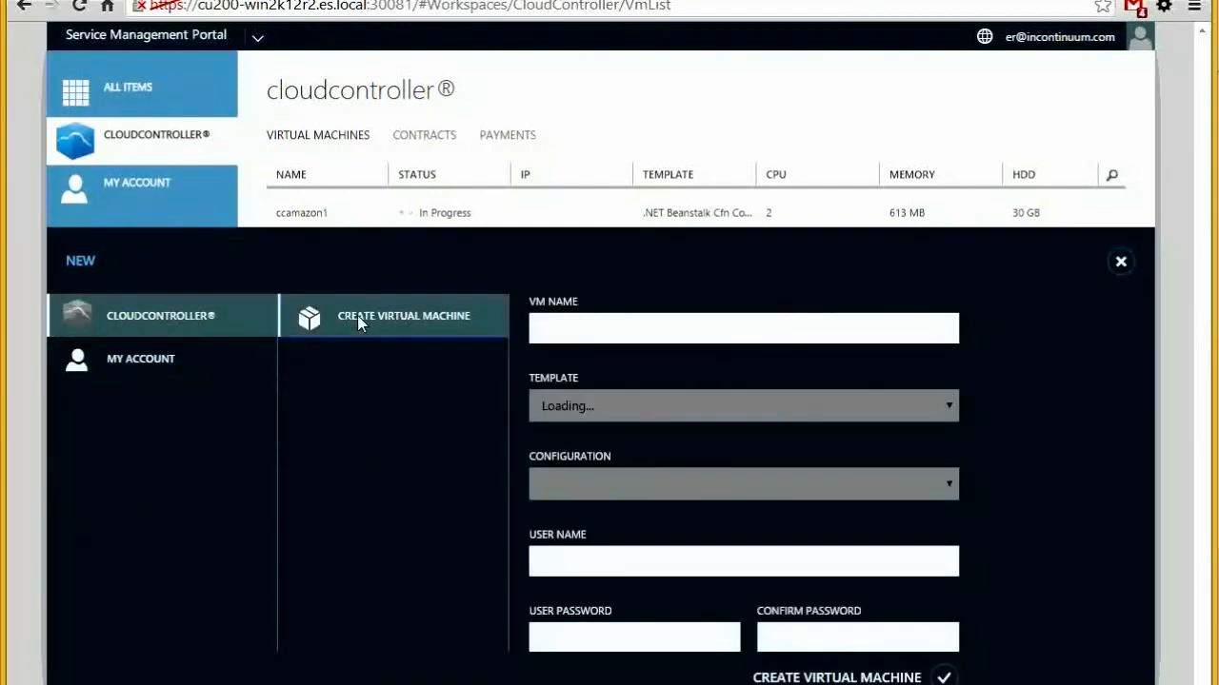
left_click(599, 408)
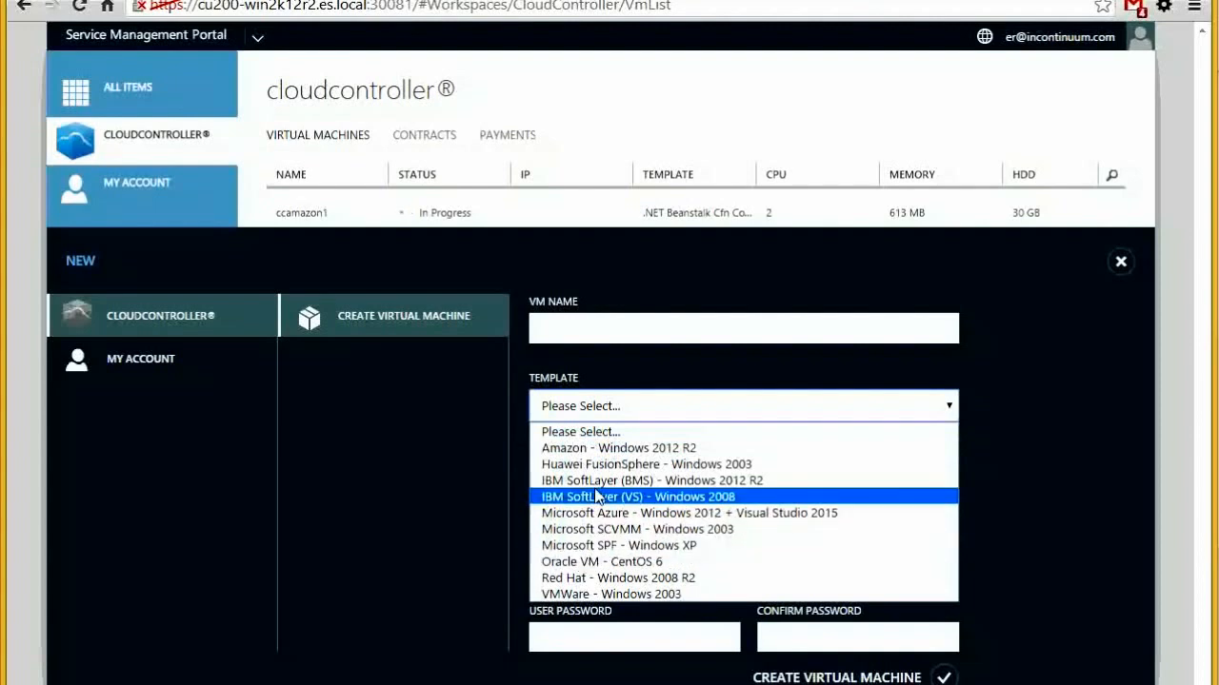
left_click(609, 454)
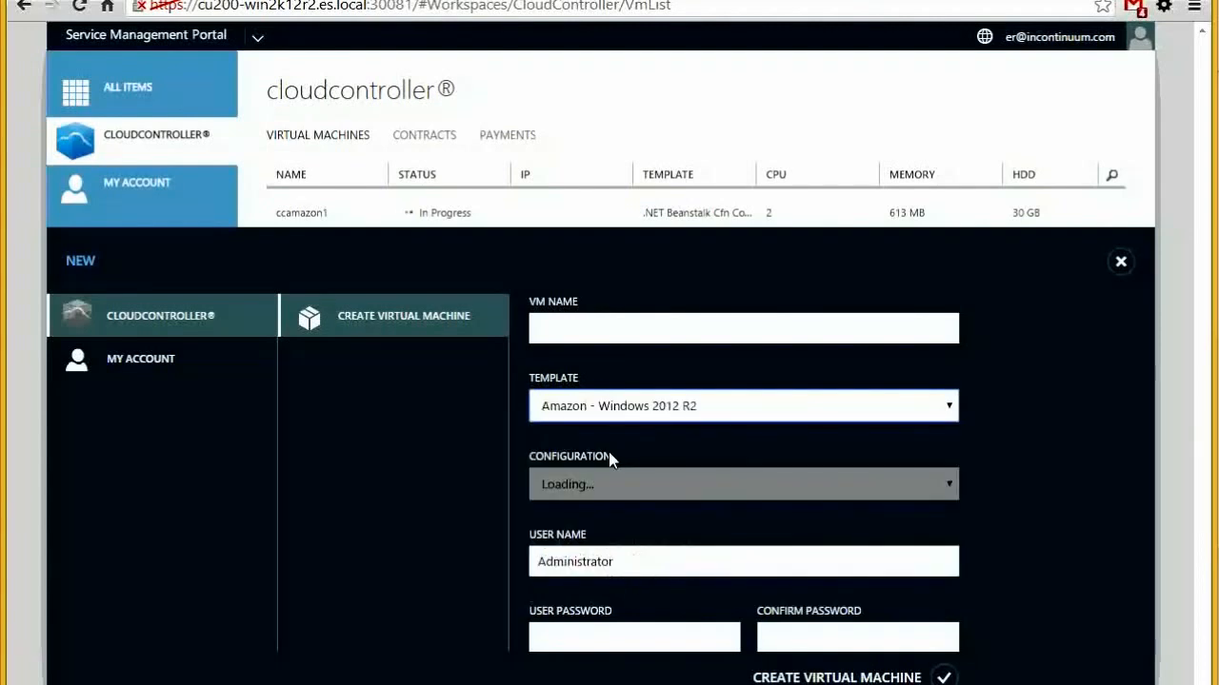
left_click(579, 334)
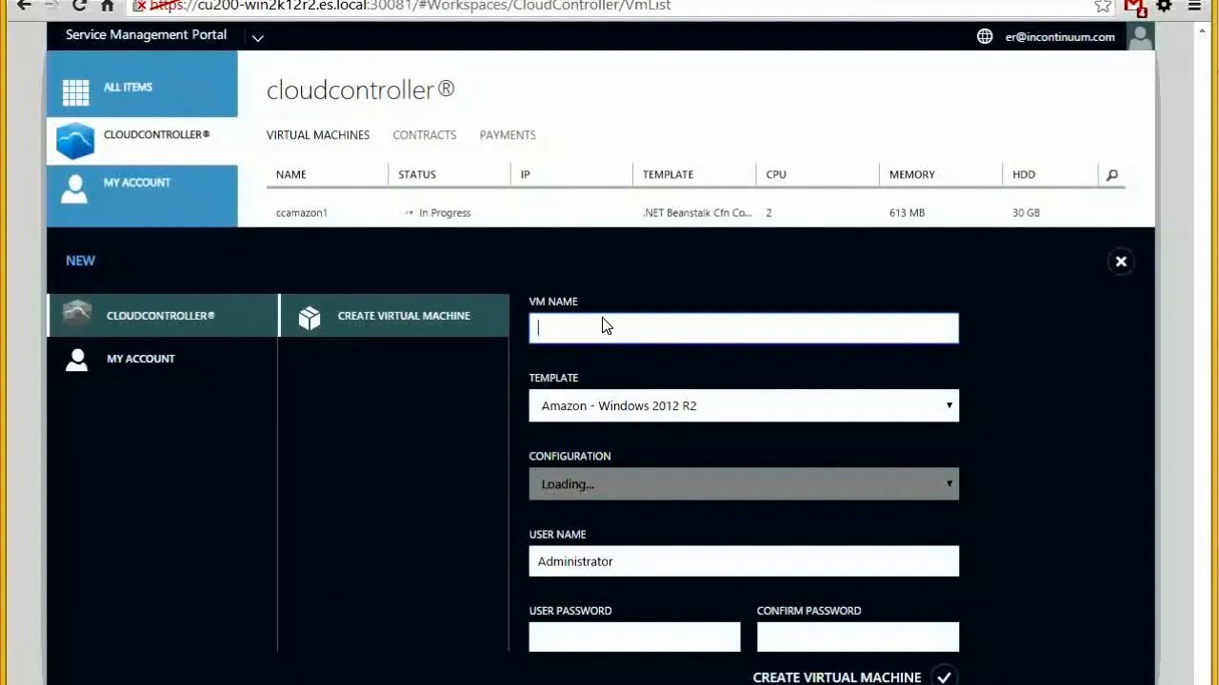
key("Tab")
key("Tab")
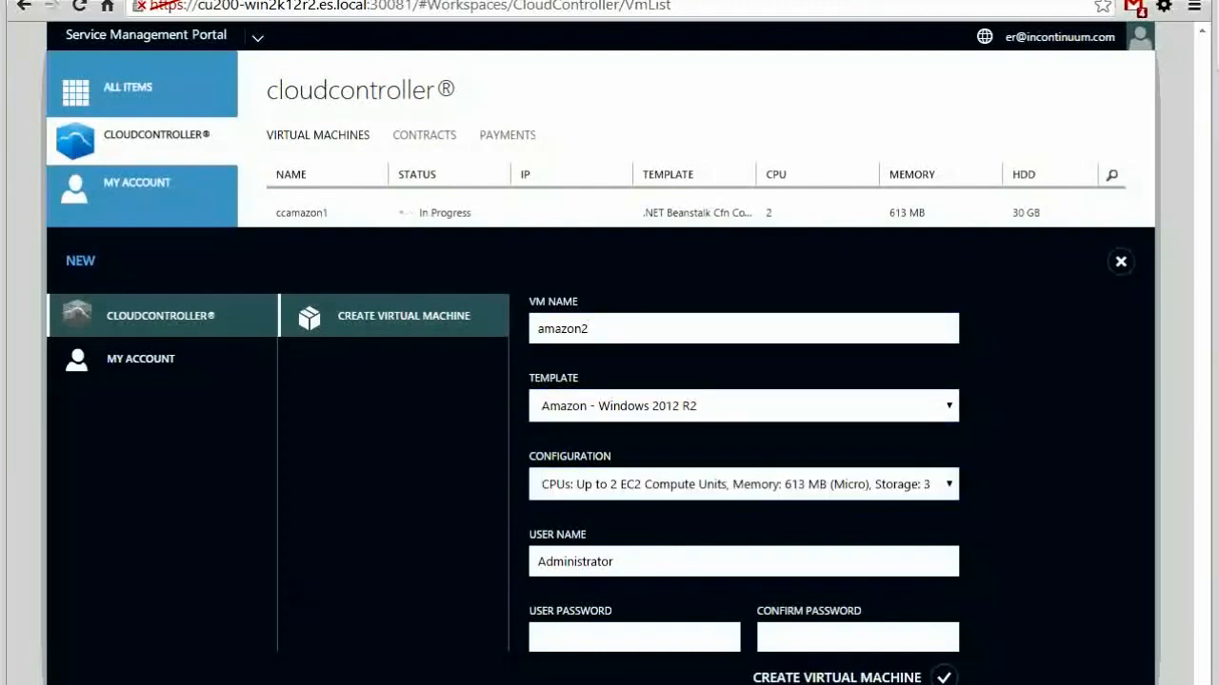
left_click(657, 499)
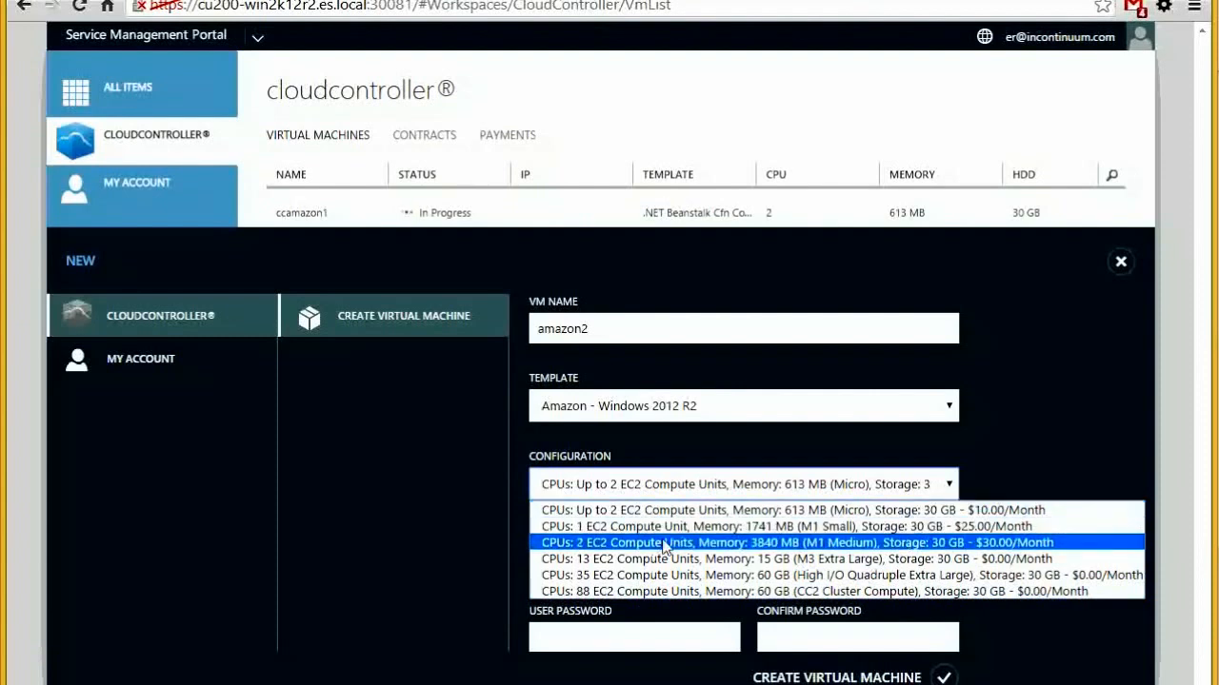
left_click(666, 515)
Enter and confirm the user password, then submit the amazon2 creation
left_click(588, 640)
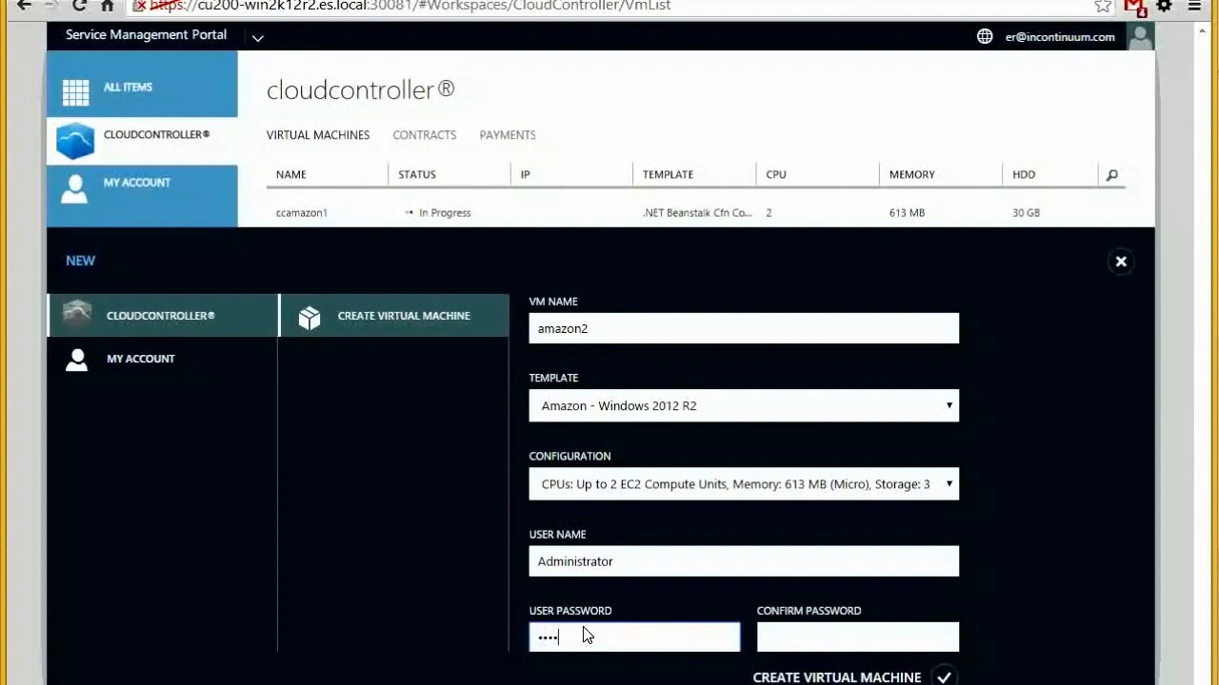
key("Tab")
type("****")
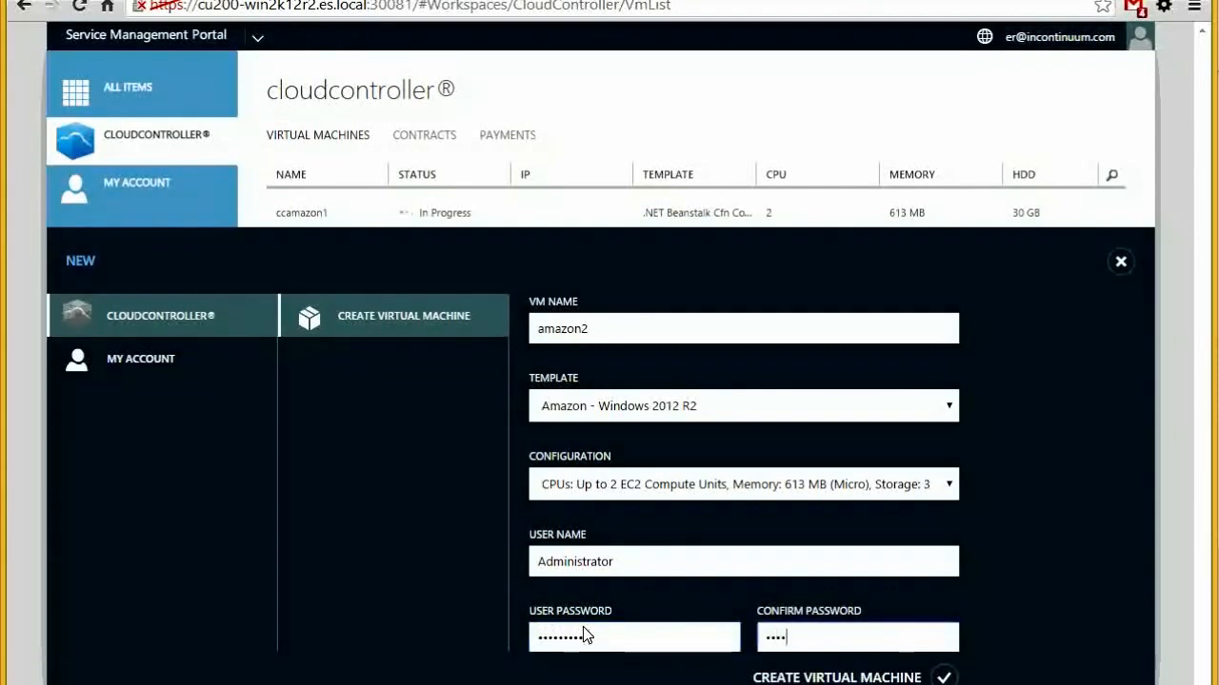
key("Return")
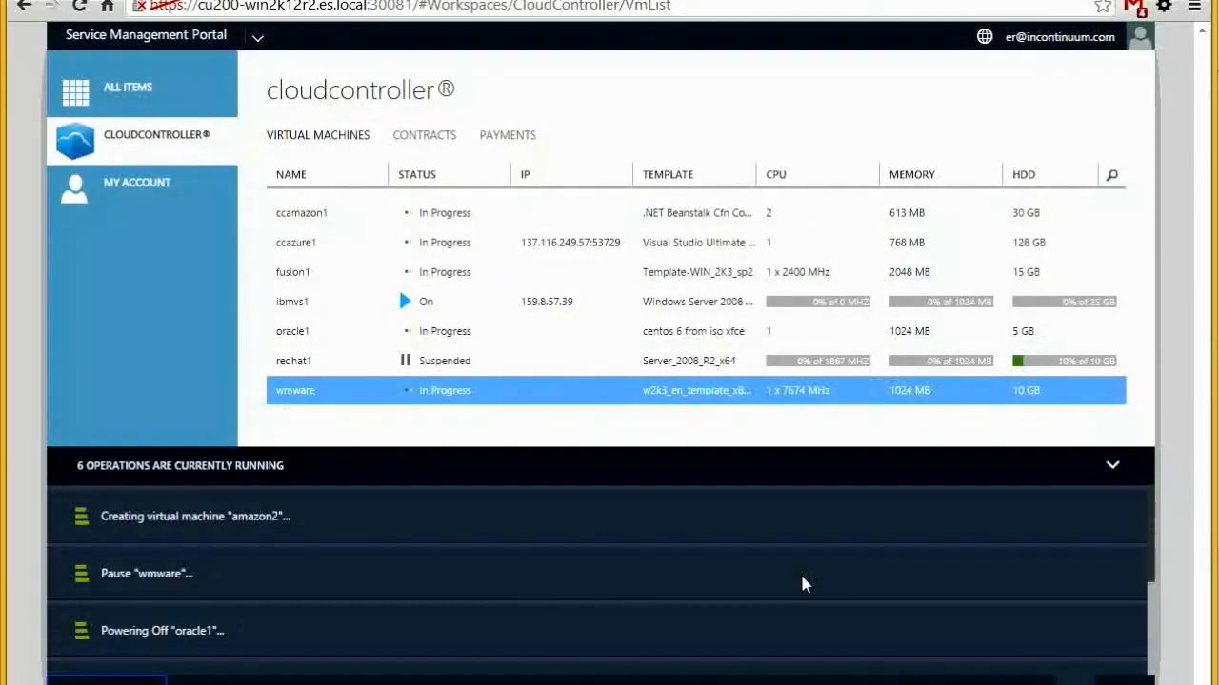
Start a new CloudController VM from the IBM SoftLayer (VS) - Windows 2008 template
left_click(1114, 462)
left_click(119, 681)
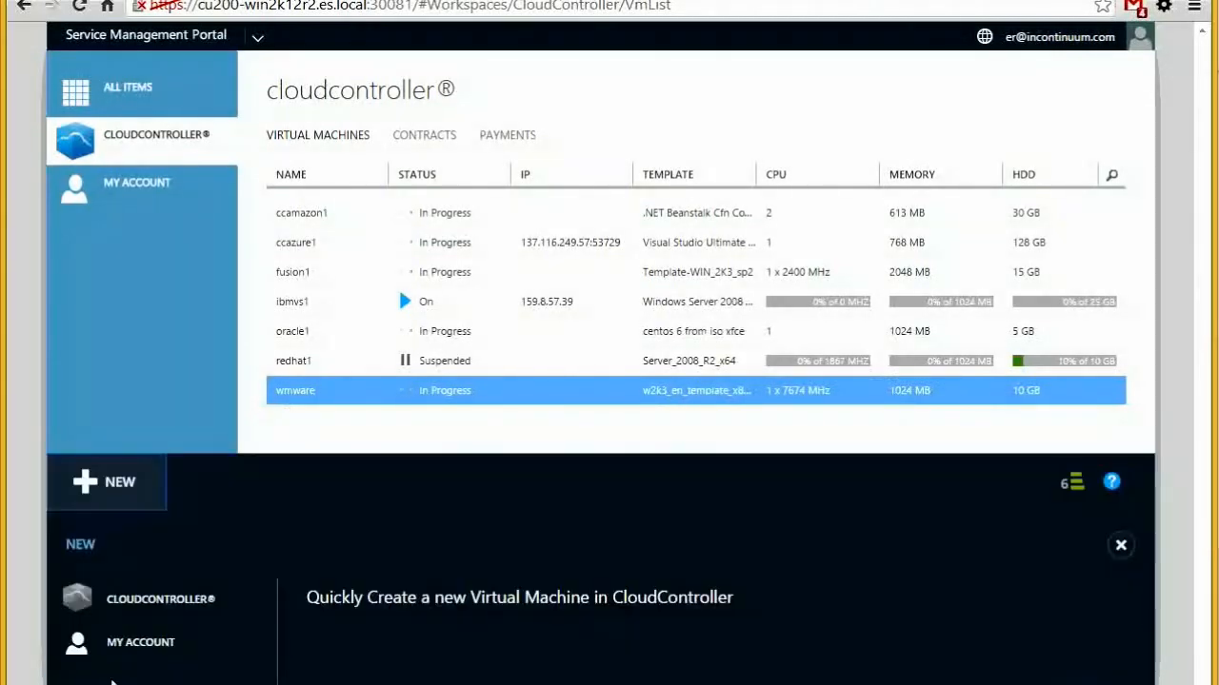
left_click(371, 317)
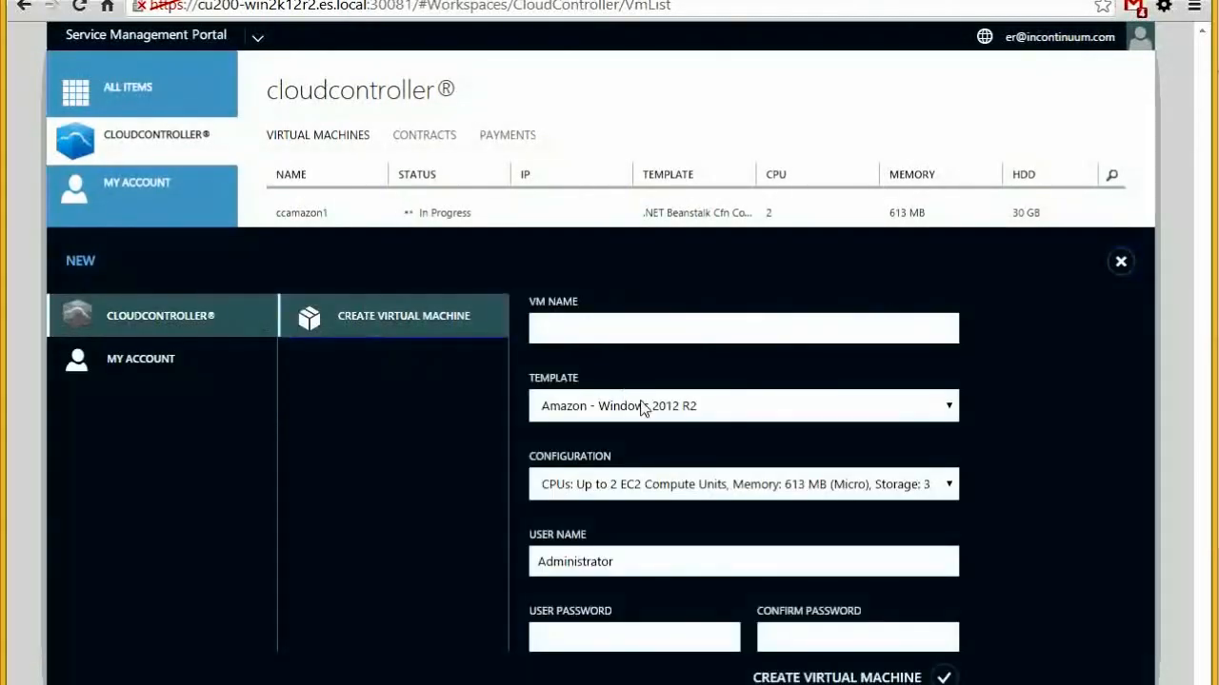
left_click(646, 409)
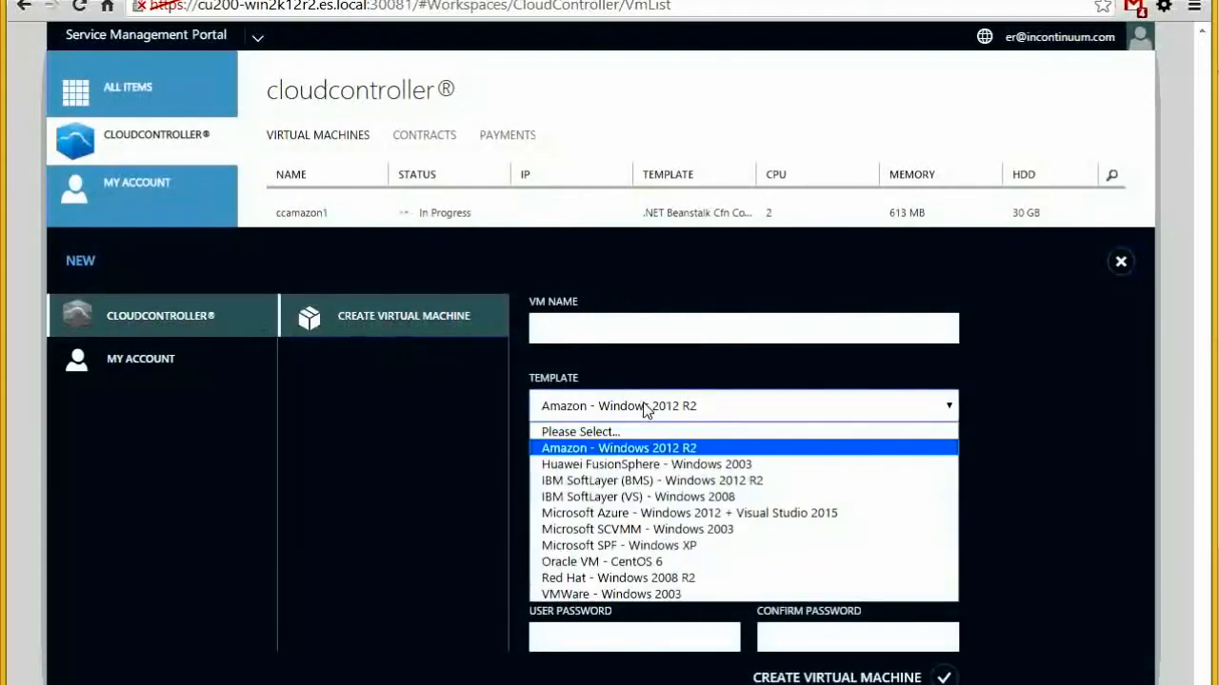
left_click(655, 497)
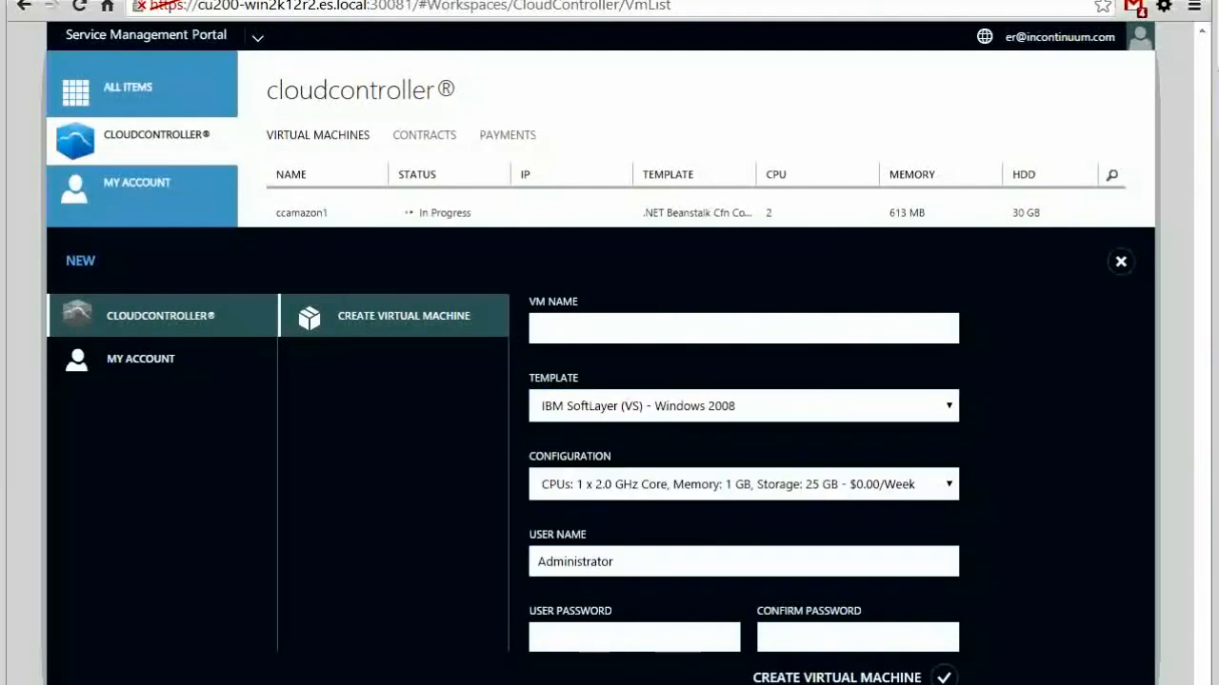
Name the VM ibmvs9.wap.test and choose the 4 x 2.0 GHz Cores, 1 GB configuration
left_click(568, 339)
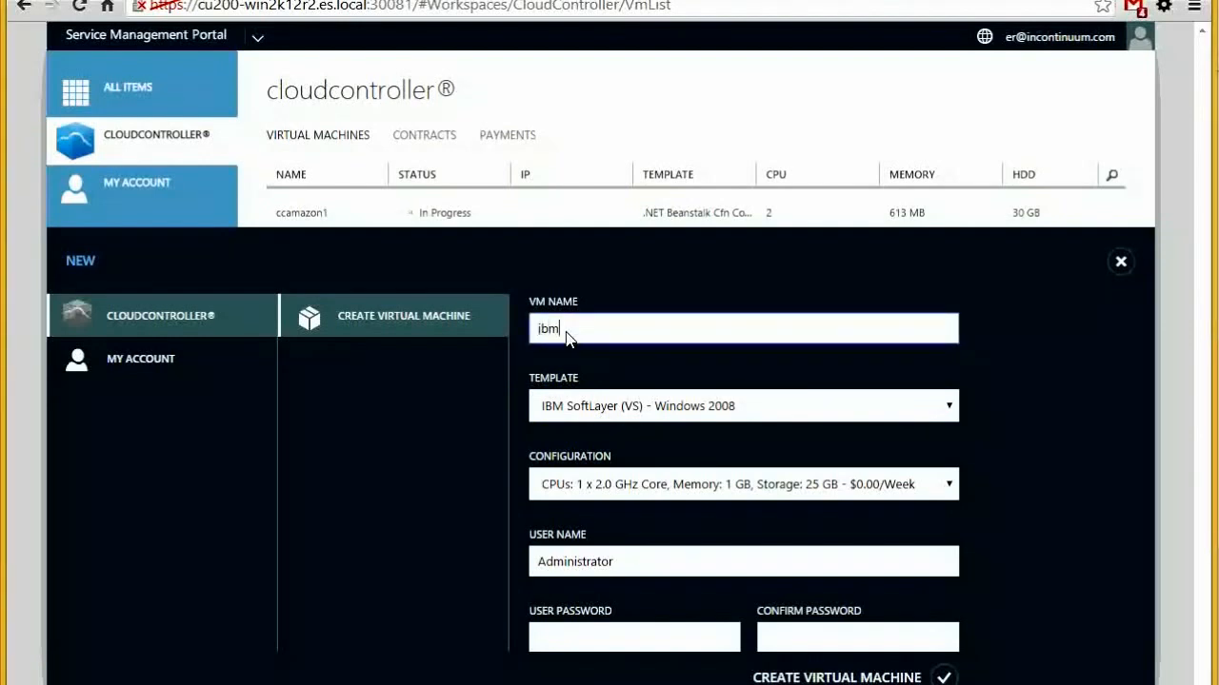
type("ibmvs2 wap.test")
key("BackSpace")
type("9")
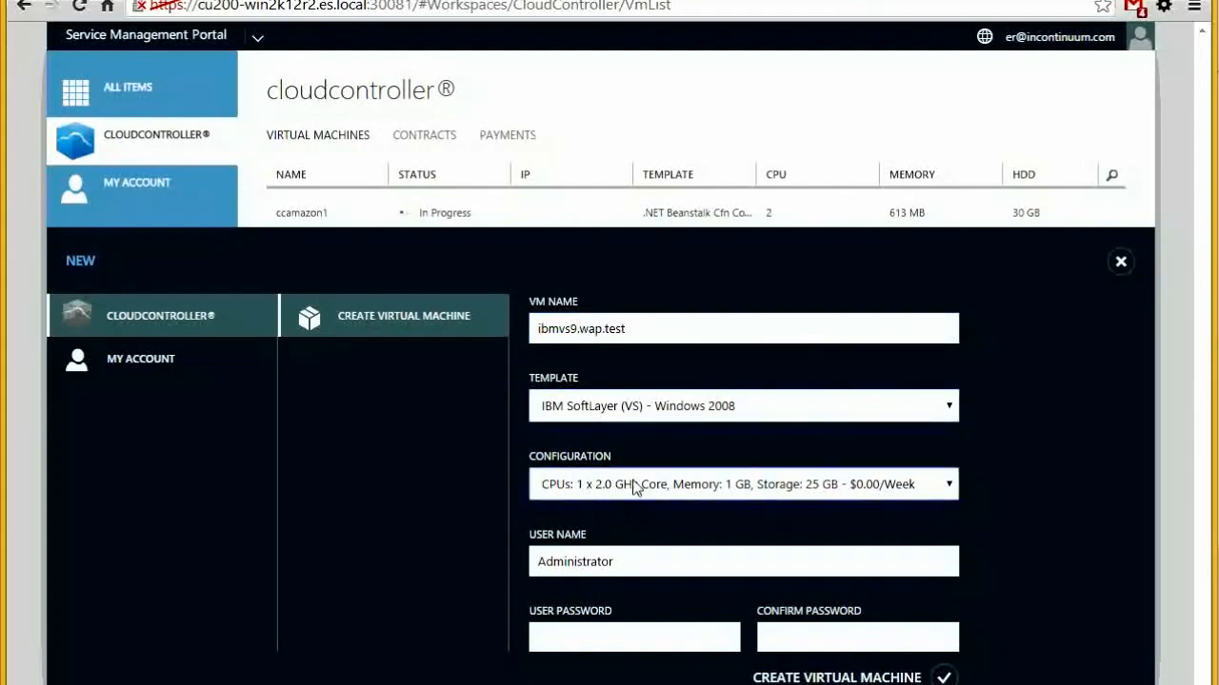
left_click(637, 484)
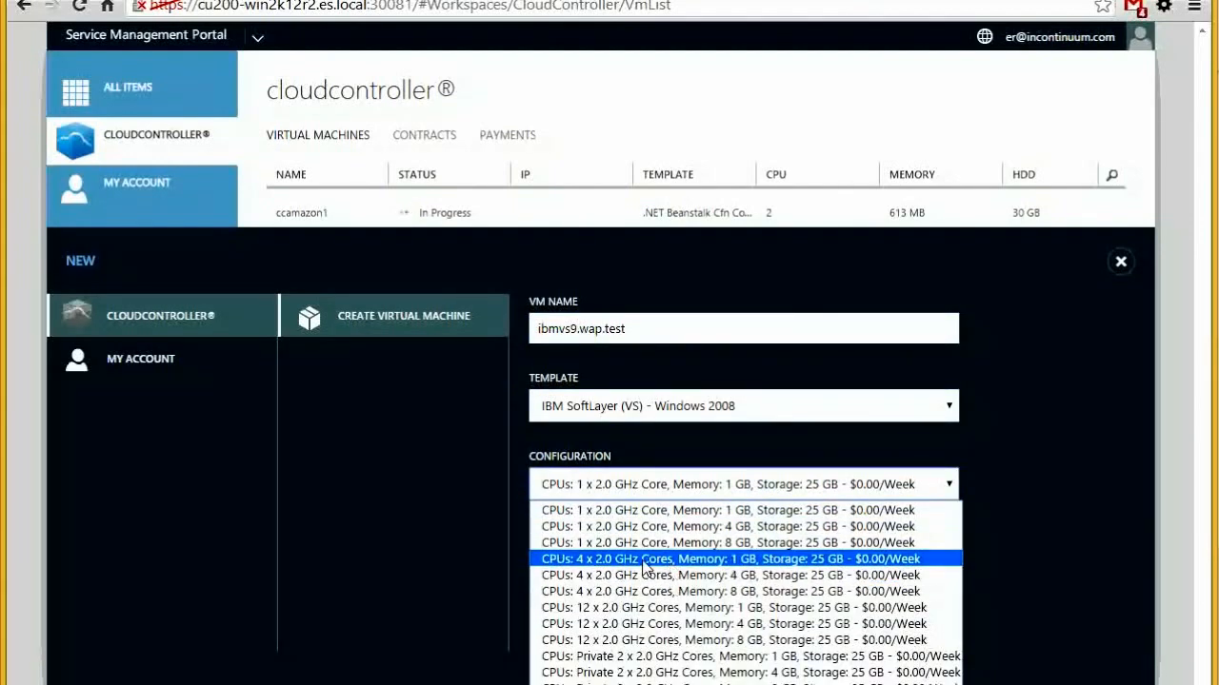
left_click(644, 563)
Fill in and confirm the password, then create the virtual machine
left_click(595, 631)
type("•••")
key("Tab")
type("•••")
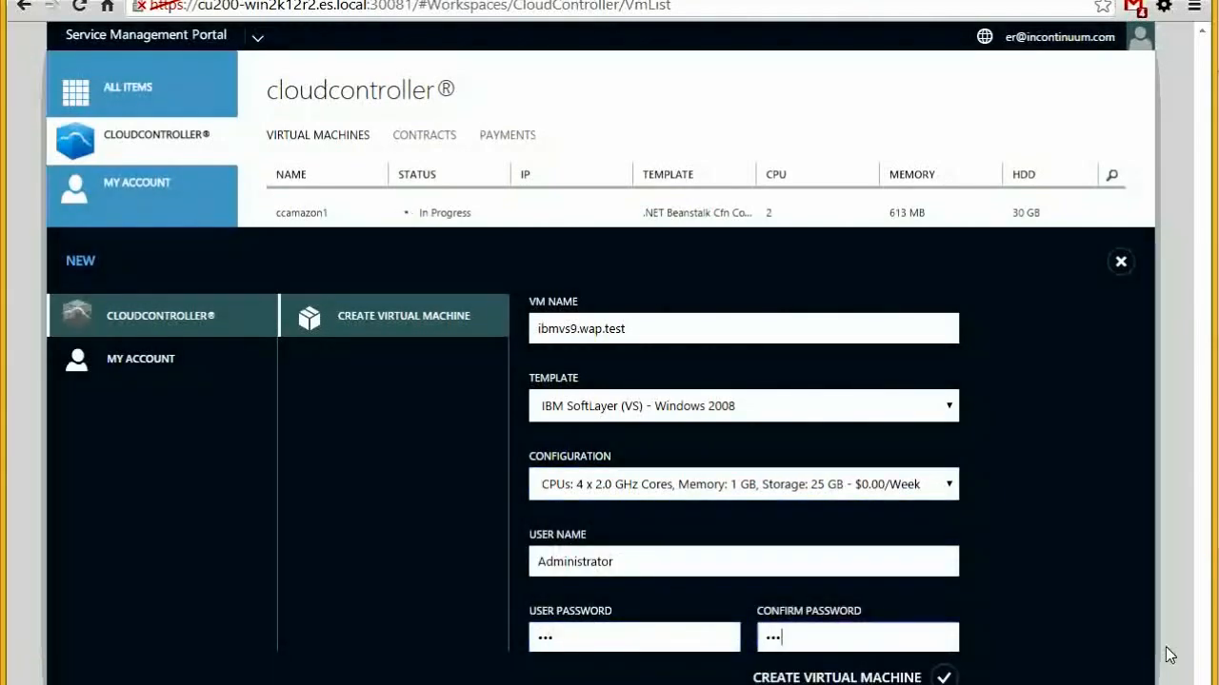
left_click(944, 677)
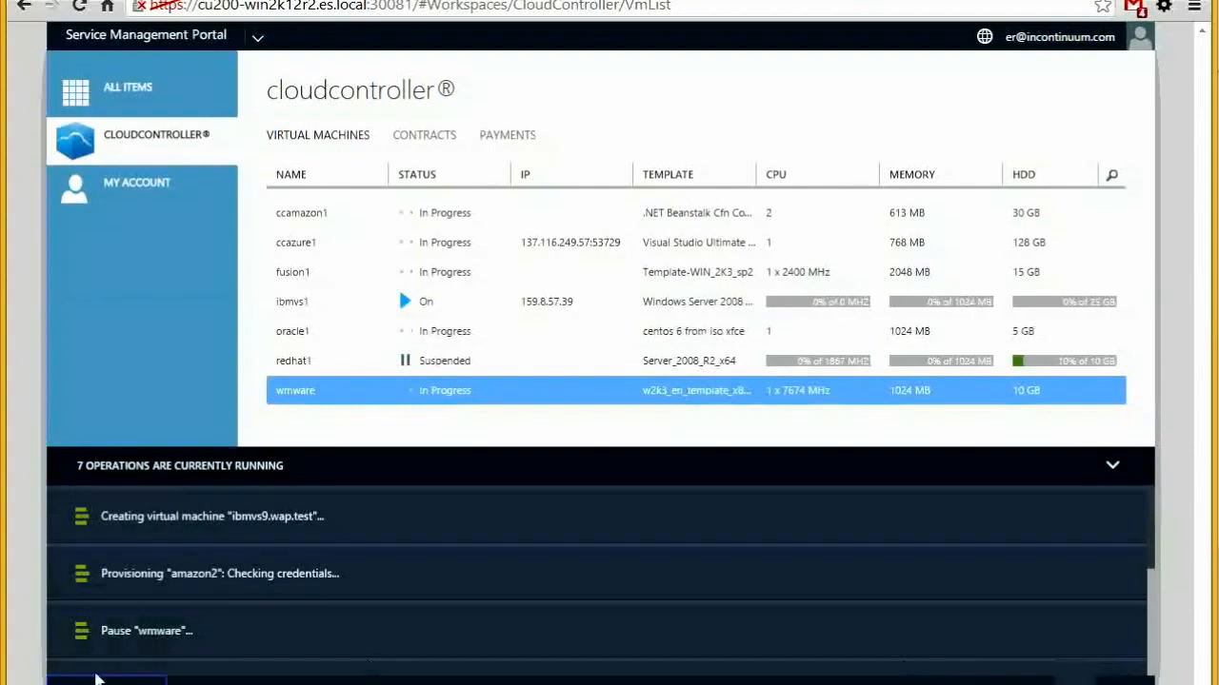
Start another CloudController VM from the Microsoft Azure Windows 2012 + Visual Studio 2015 template
left_click(106, 588)
left_click(464, 321)
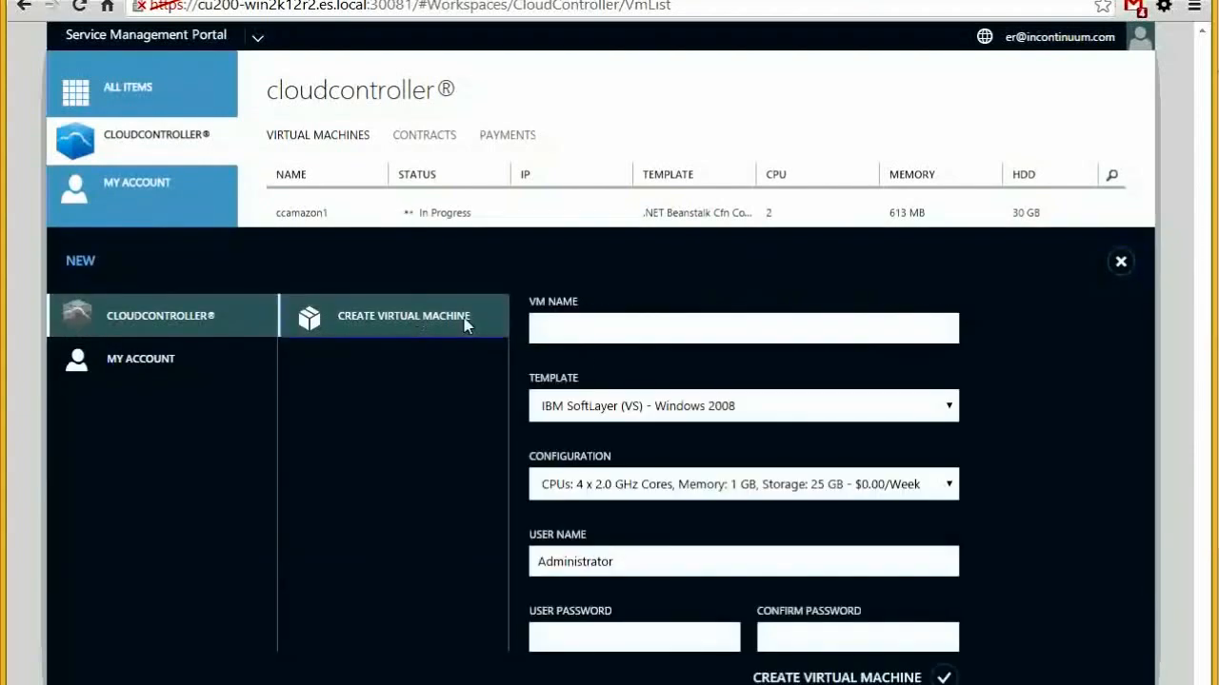
left_click(619, 415)
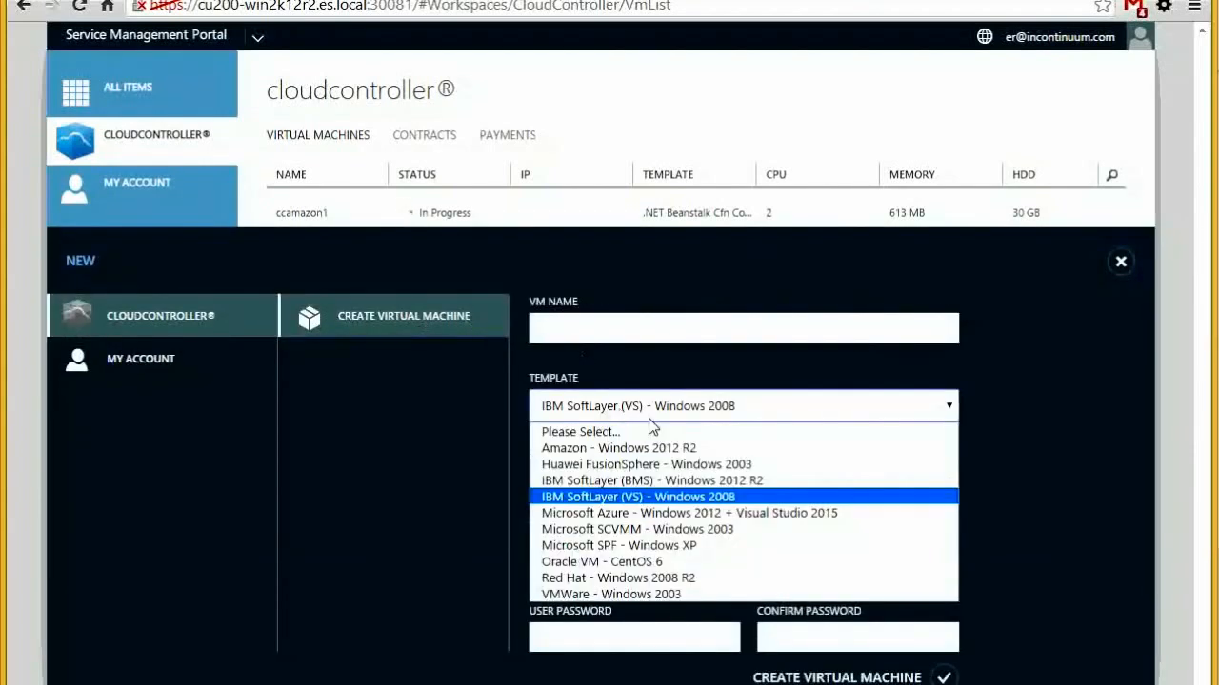
left_click(666, 513)
Name the VM ccazure3, replace the Administrator user name, and set a matching password
left_click(588, 333)
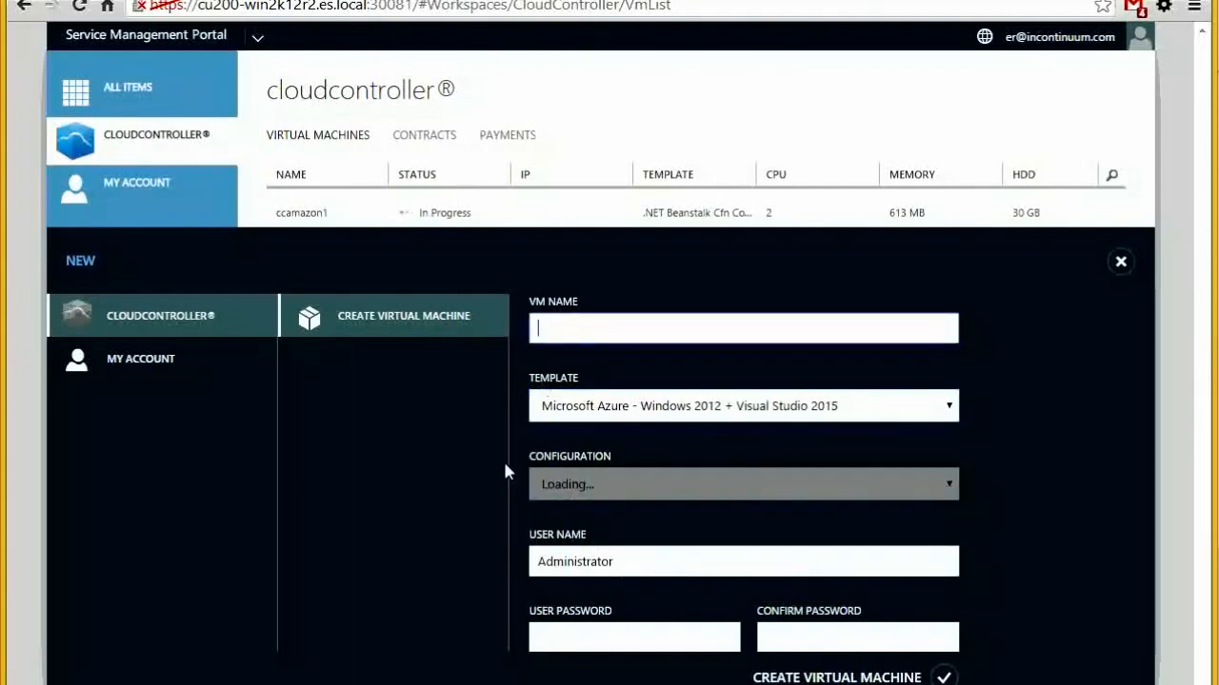
type("ccazure")
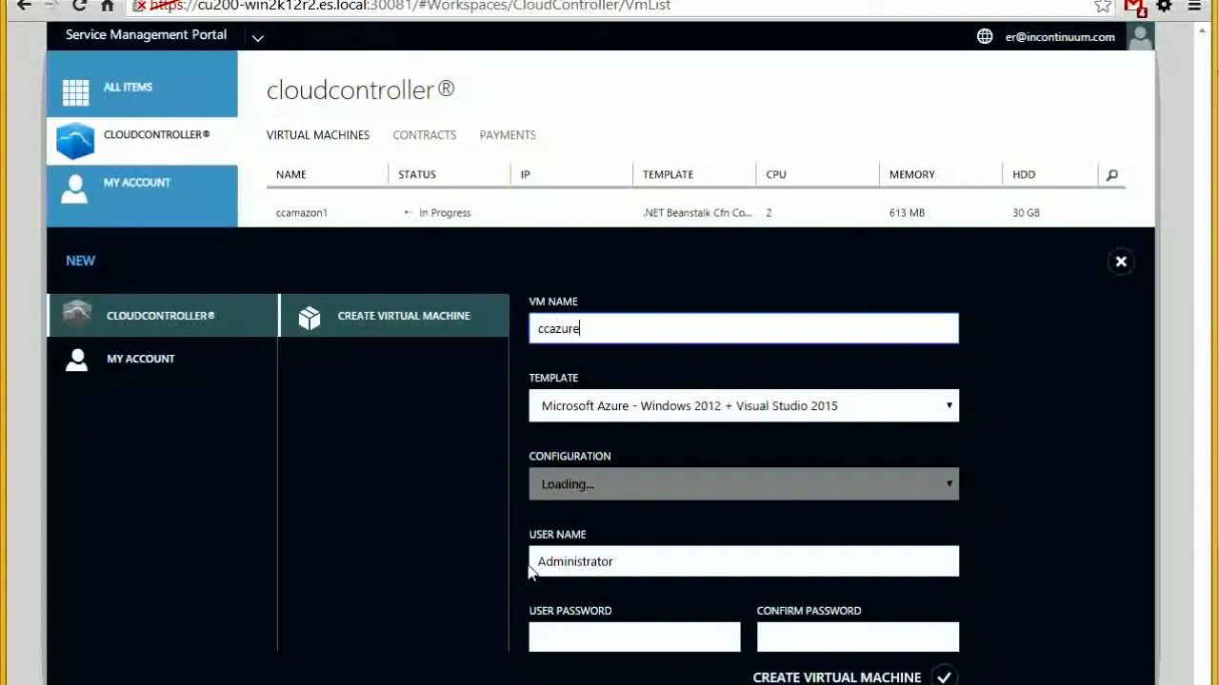
key("Tab")
key("Tab")
key("Tab")
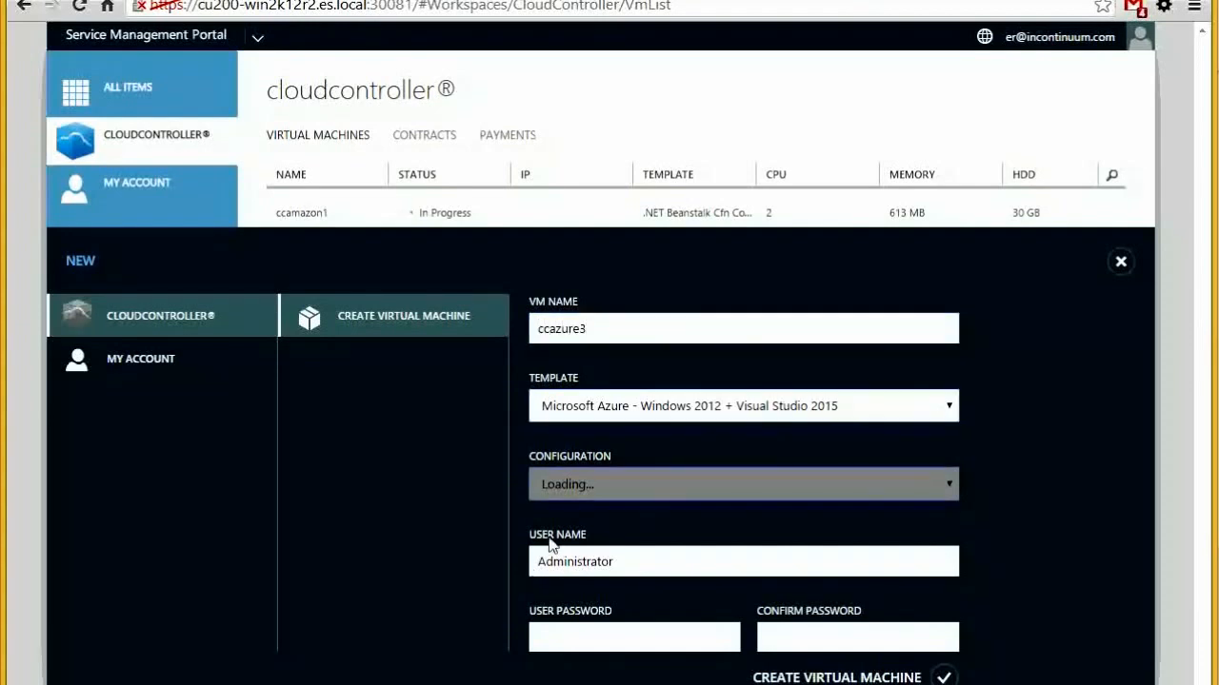
left_click(602, 565)
double_click(601, 565)
type("cctest")
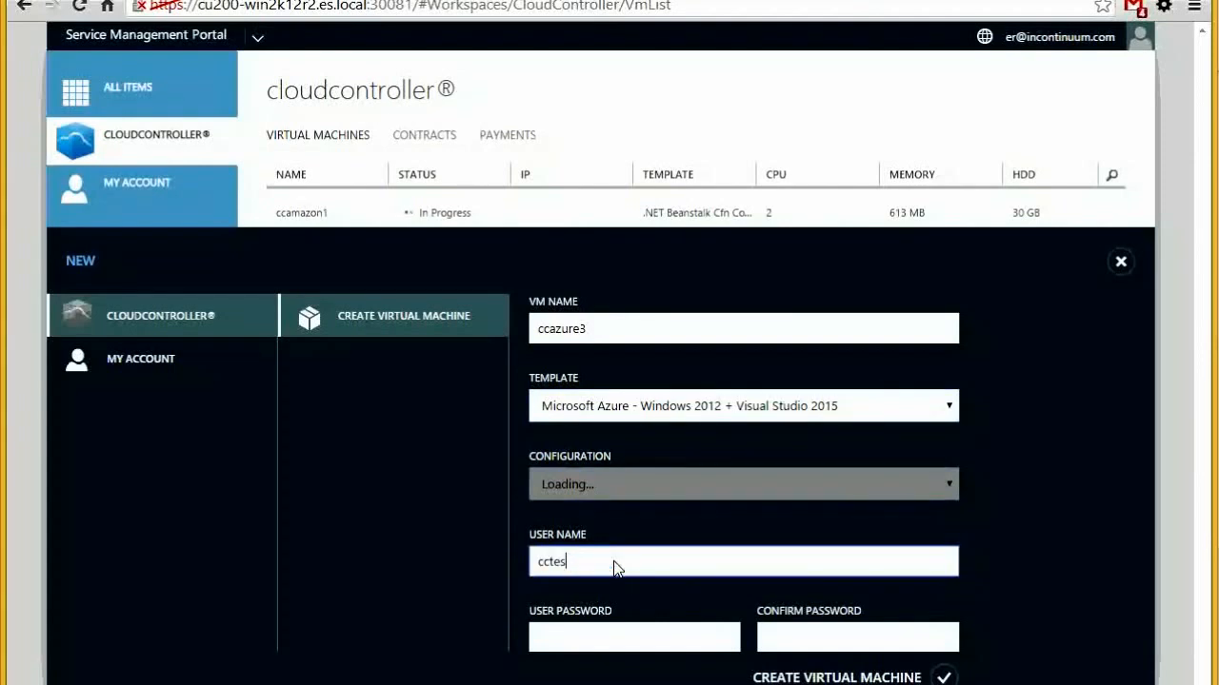
key("Tab")
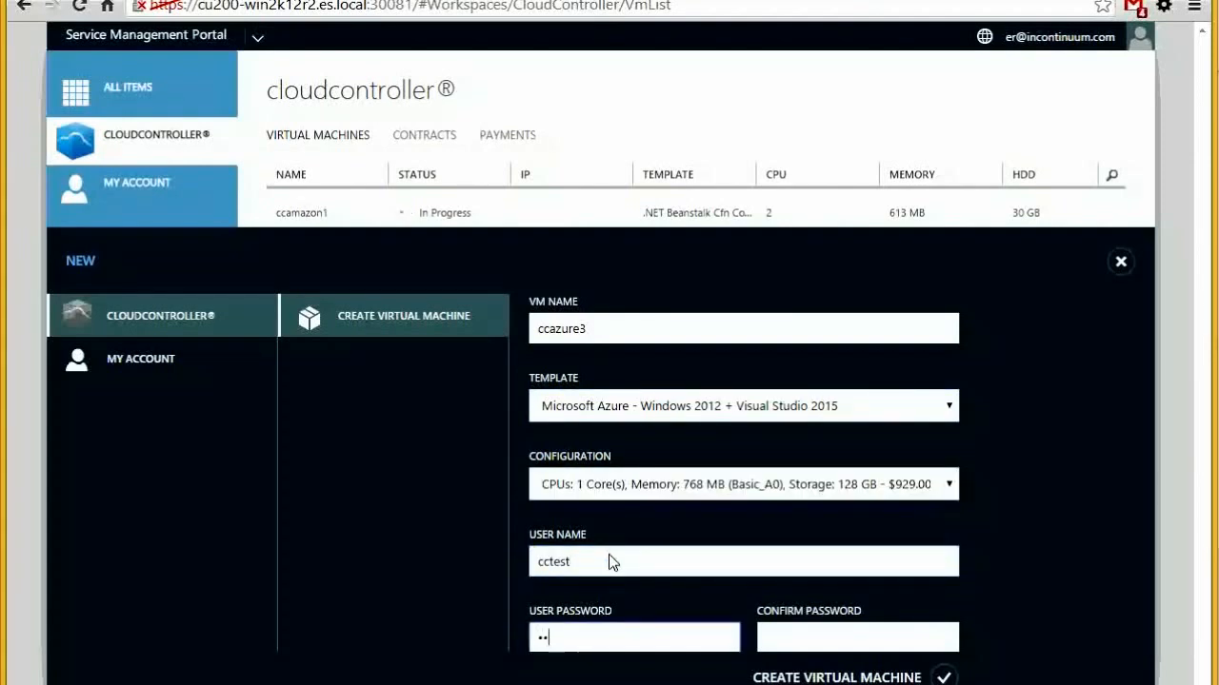
key("Tab")
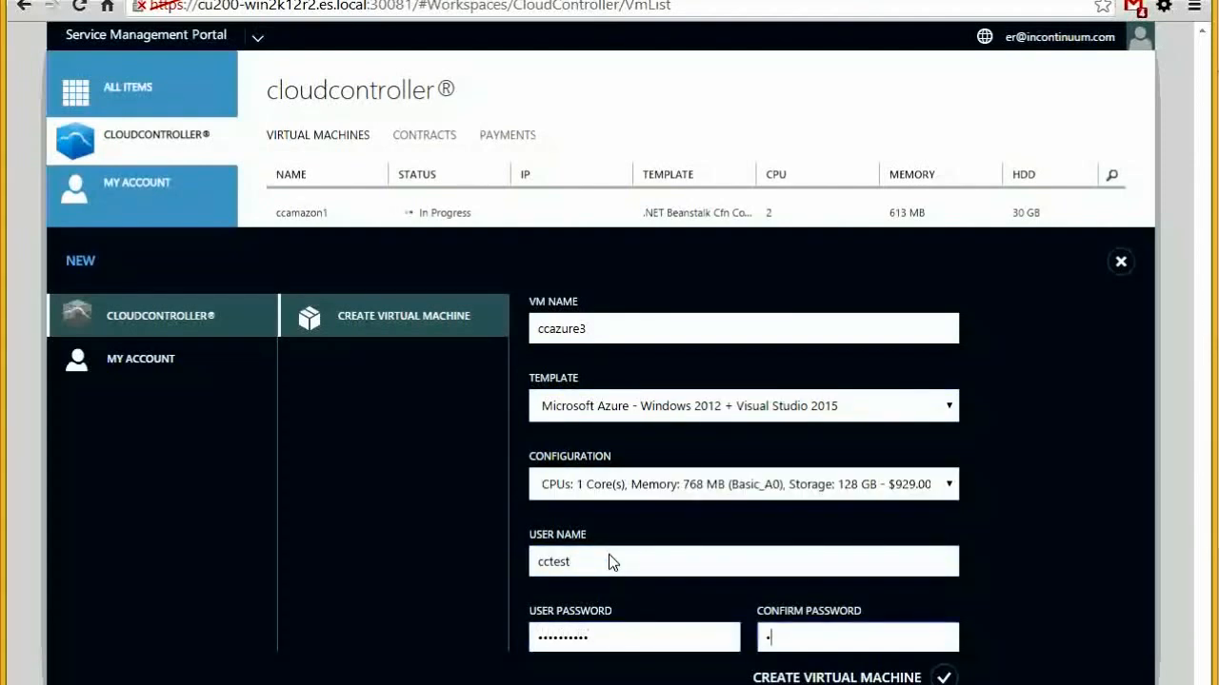
key("Tab")
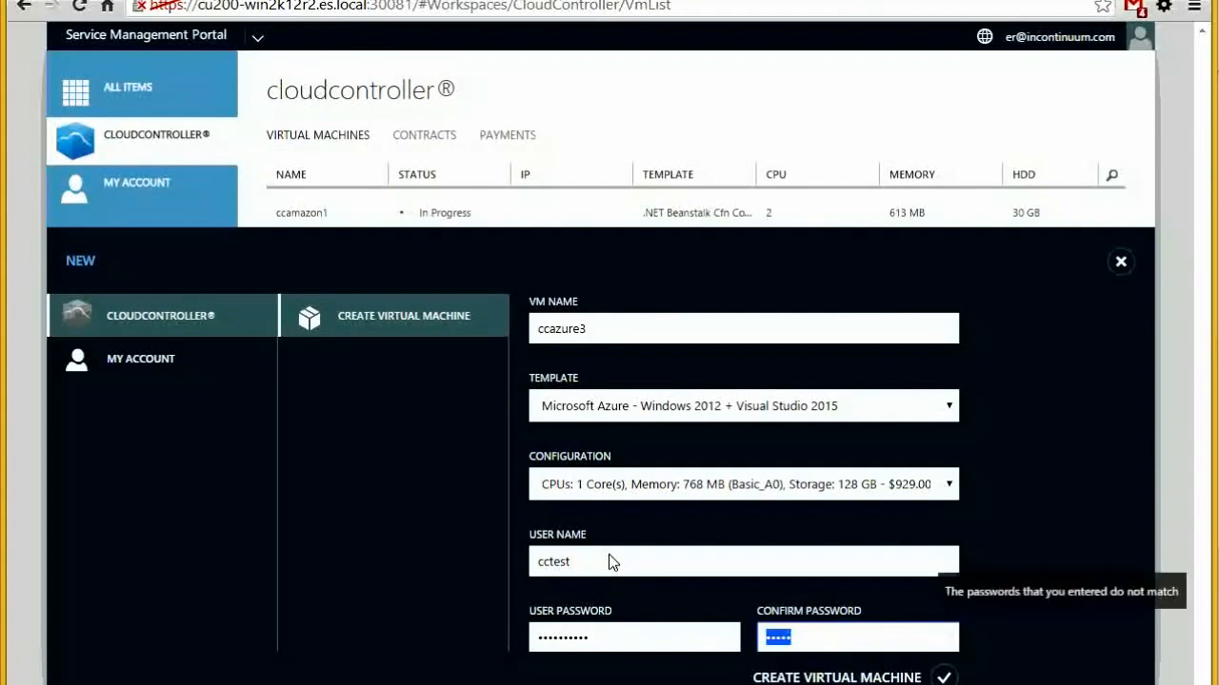
type("•••")
key("Tab")
Choose the 1-core 768 MB ExtraSmall configuration and create the VM
left_click(607, 485)
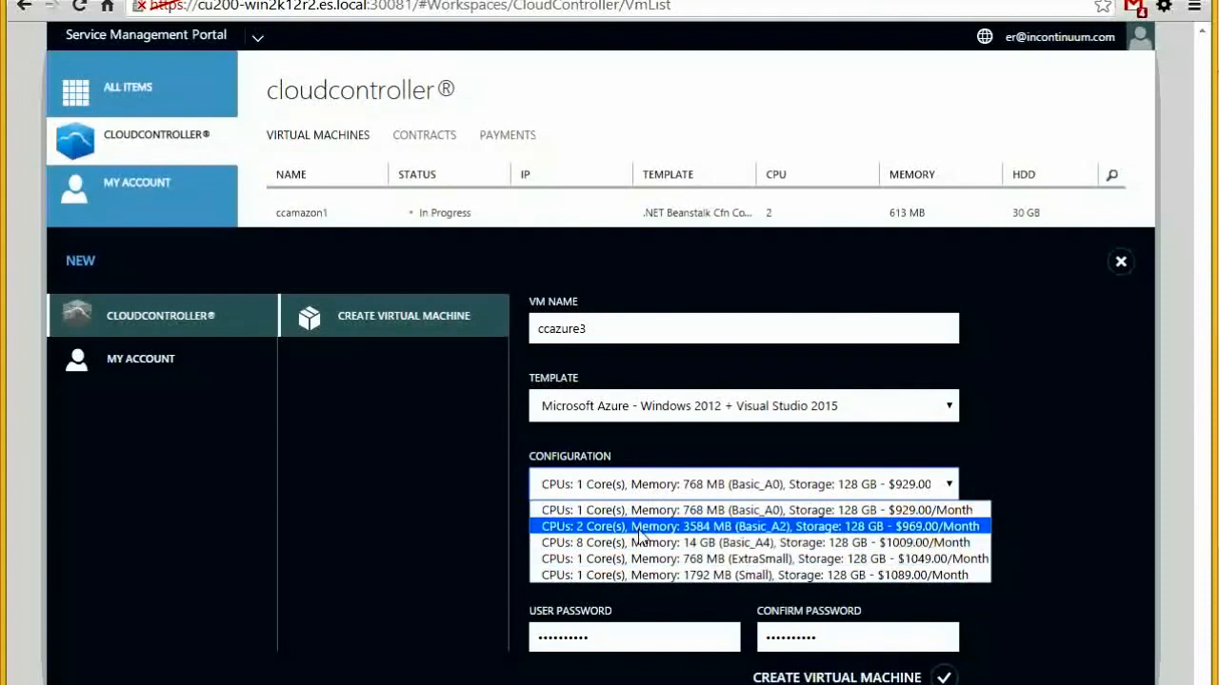
left_click(642, 528)
left_click(781, 493)
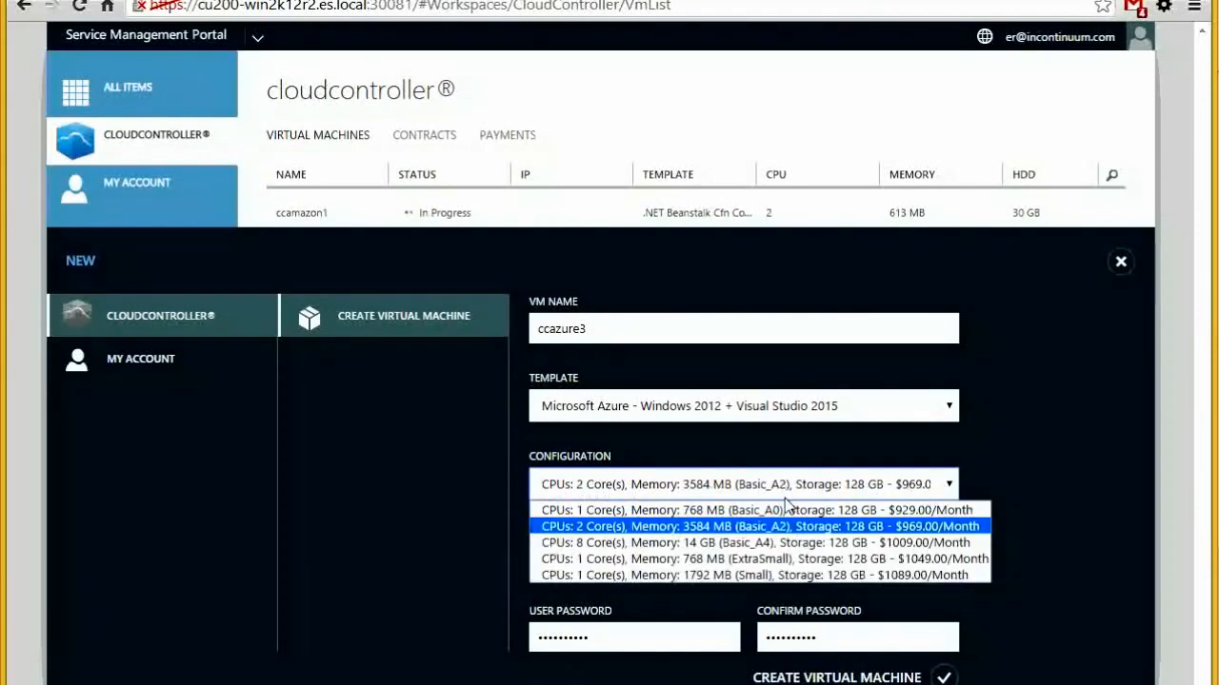
left_click(771, 562)
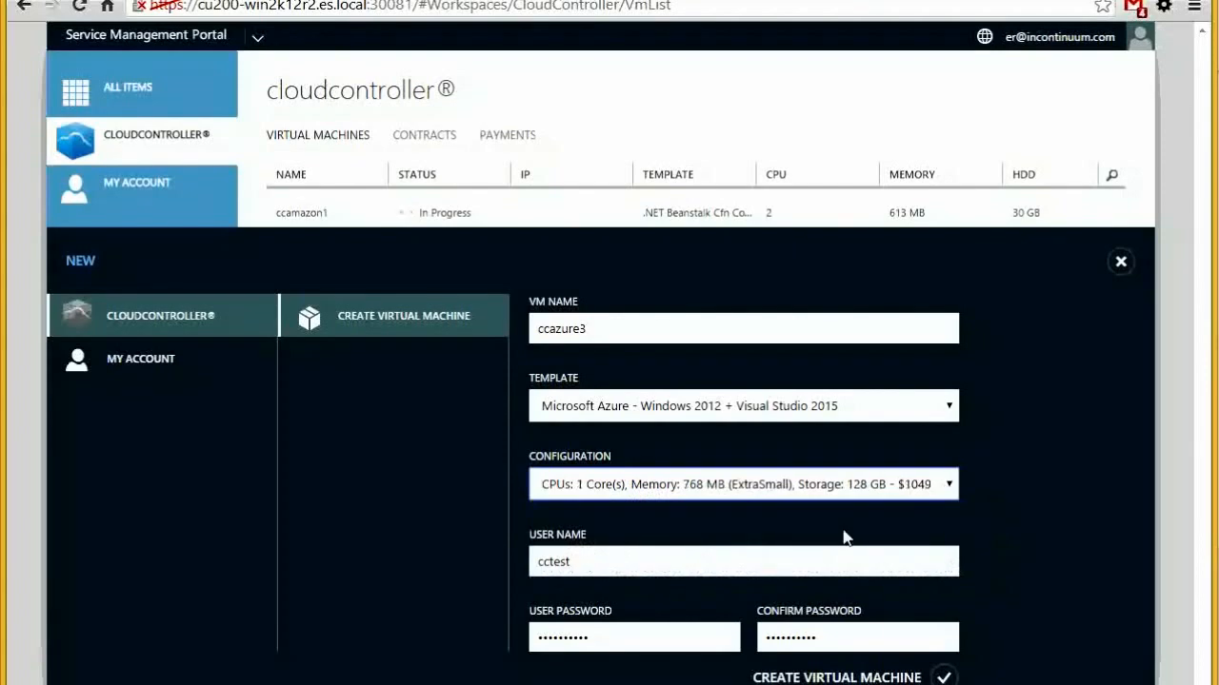
left_click(941, 677)
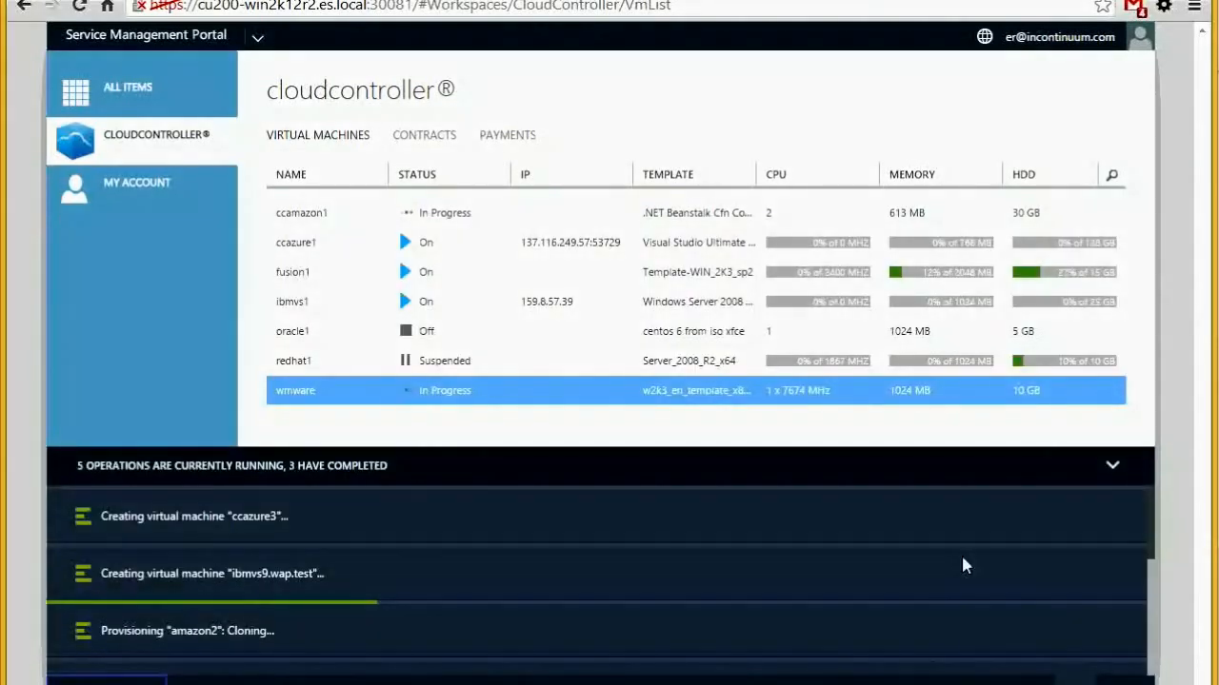
Remote into ccazure1 via the saved RDP file, signing in with a different account and accepting the certificate
left_click(1114, 465)
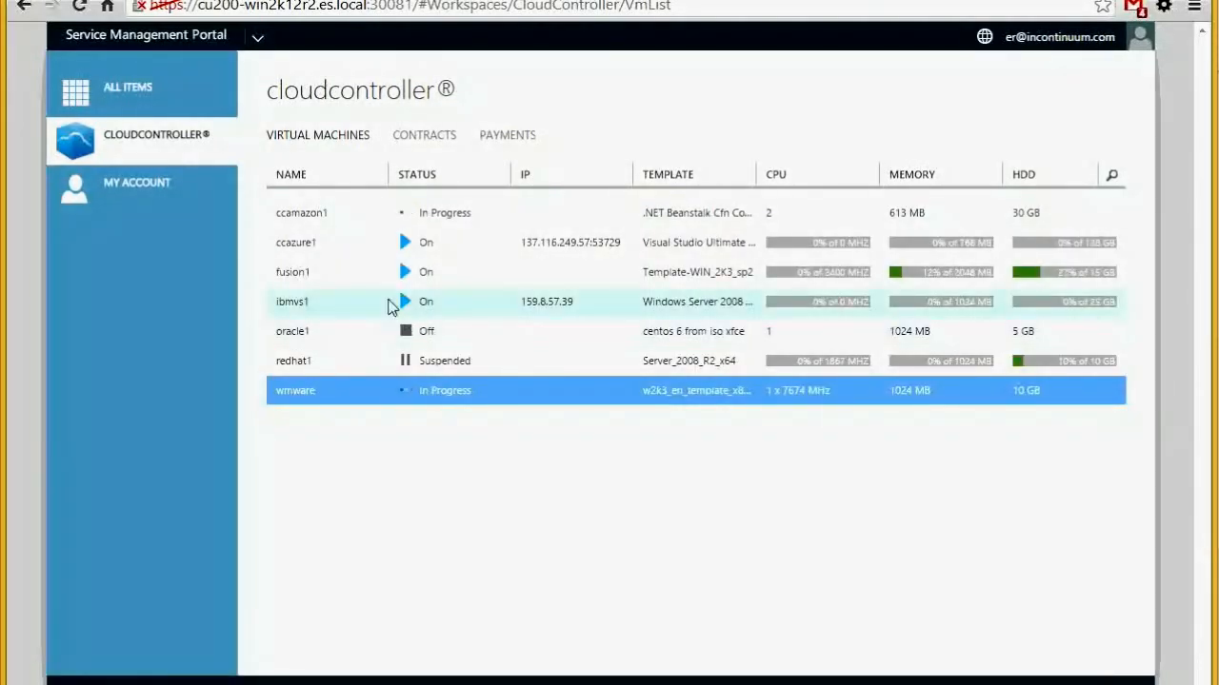
left_click(392, 301)
left_click(390, 246)
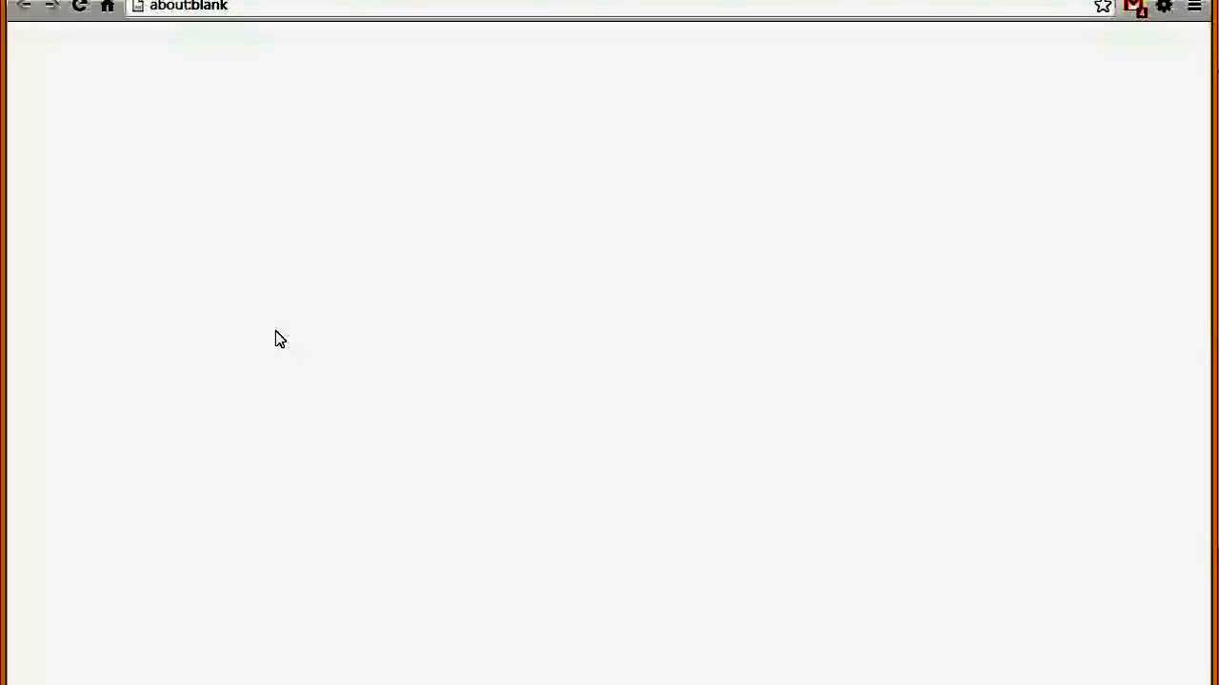
left_click(474, 405)
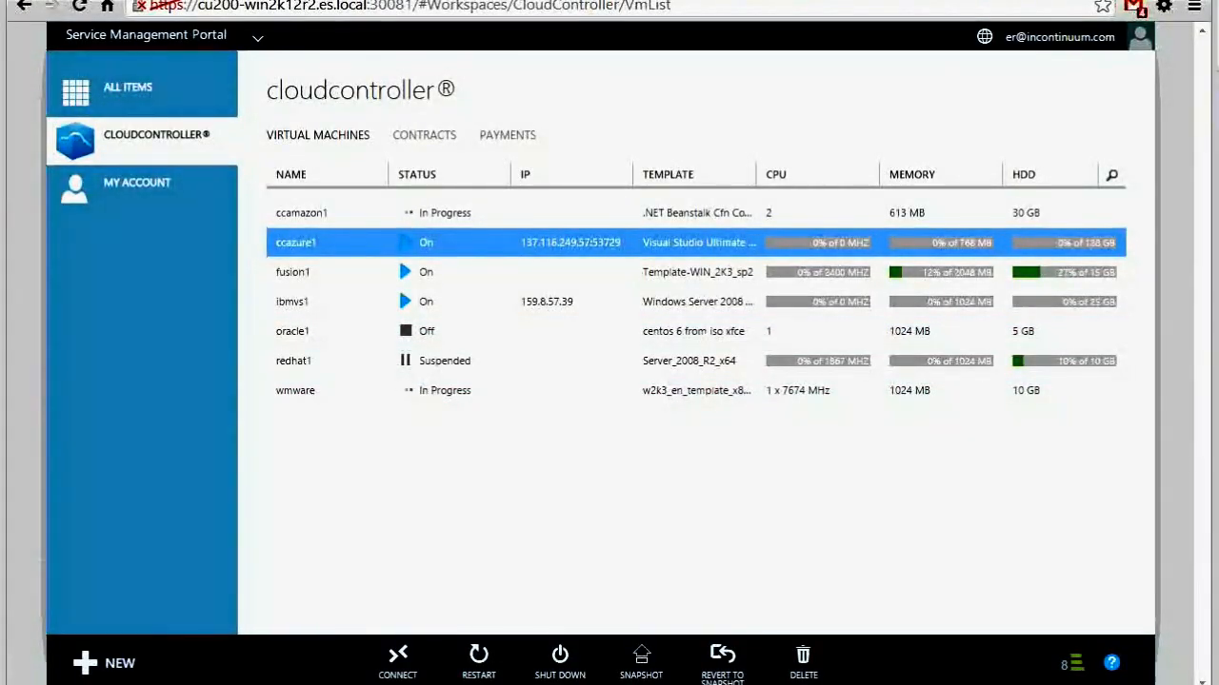
left_click(529, 425)
type("cctes**********")
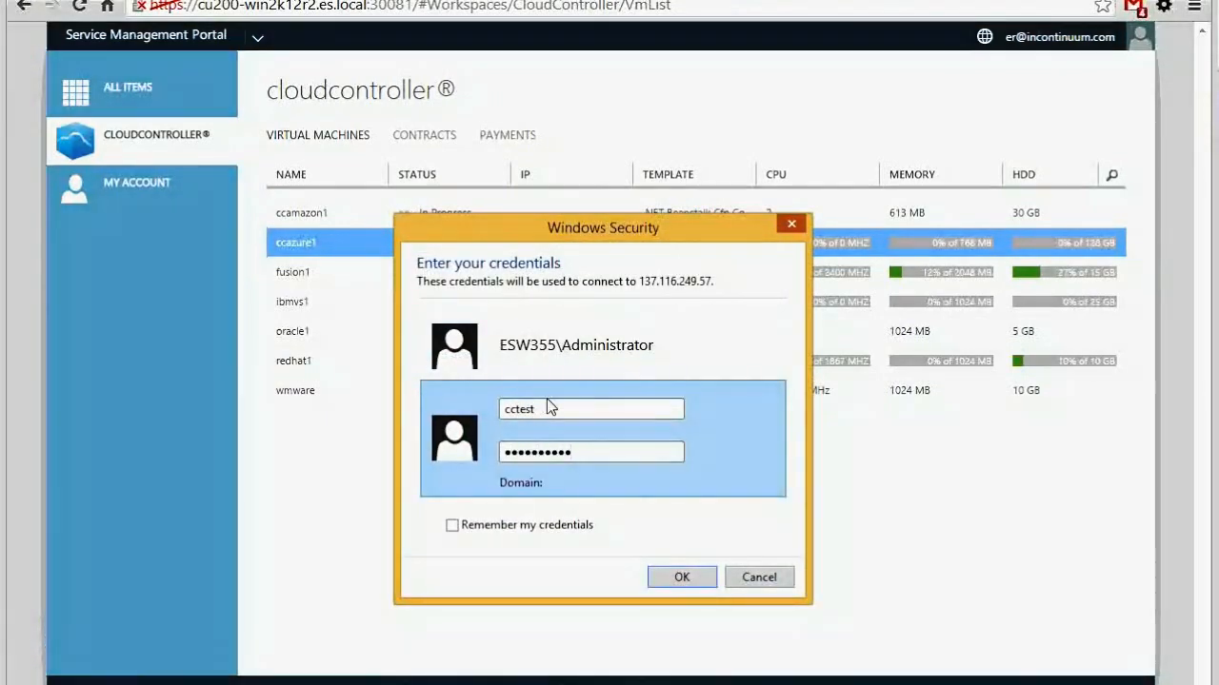
key("Return")
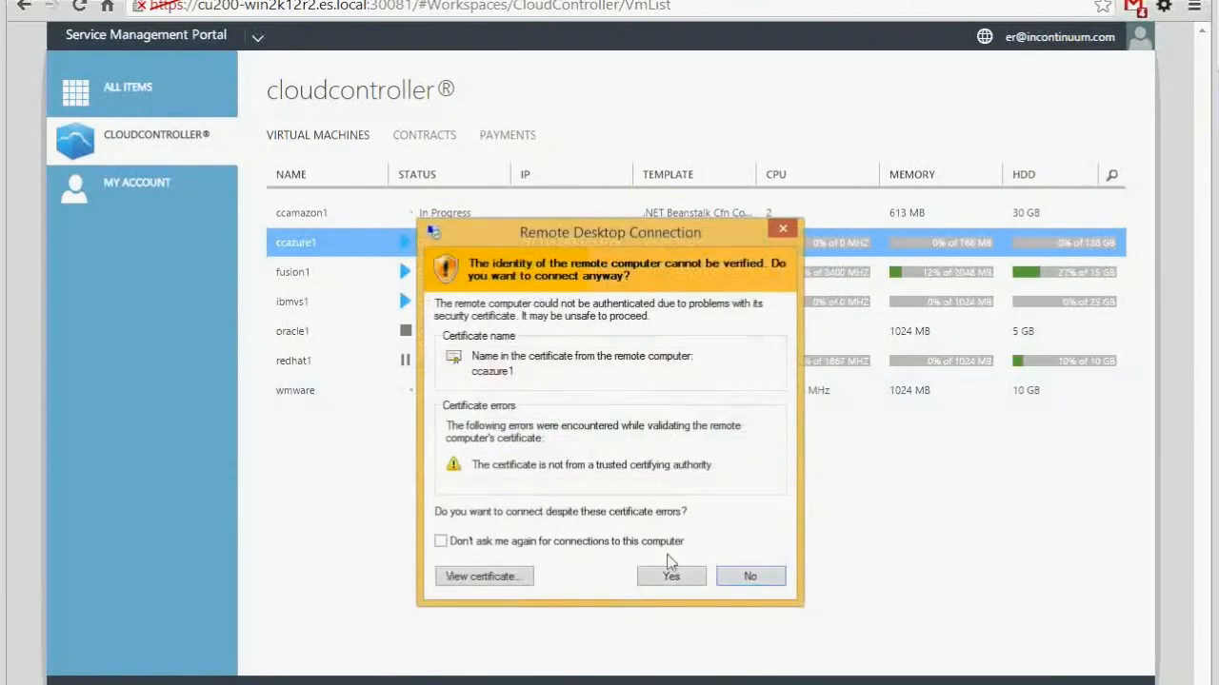
left_click(670, 577)
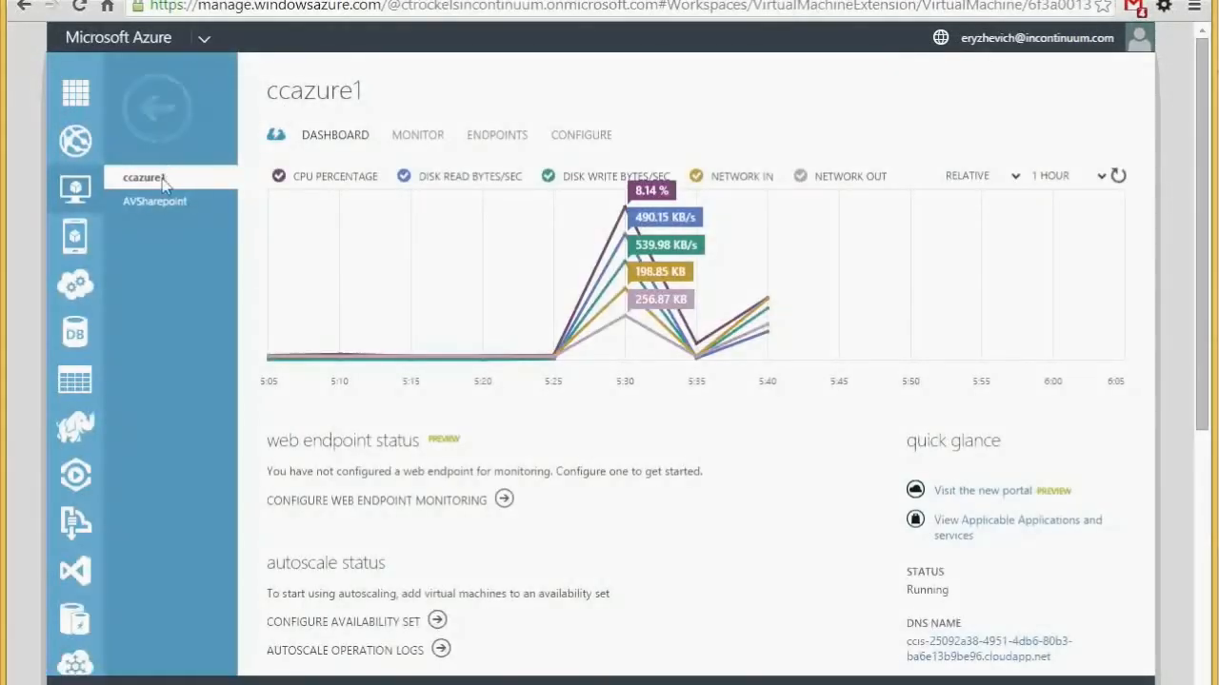
Scroll ccazure1's dashboard and highlight its public VIP 137.116.249.57 for comparison
scroll(886, 476, "down", 3)
left_click_drag(982, 473, 916, 483)
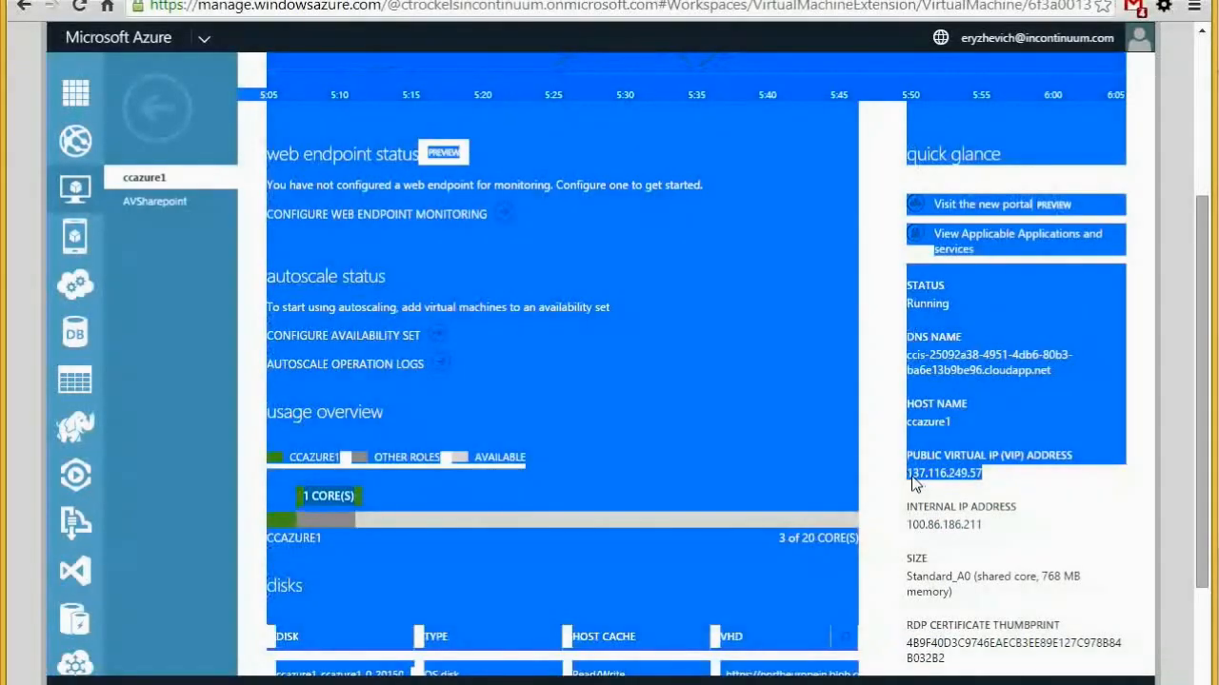
left_click(920, 479)
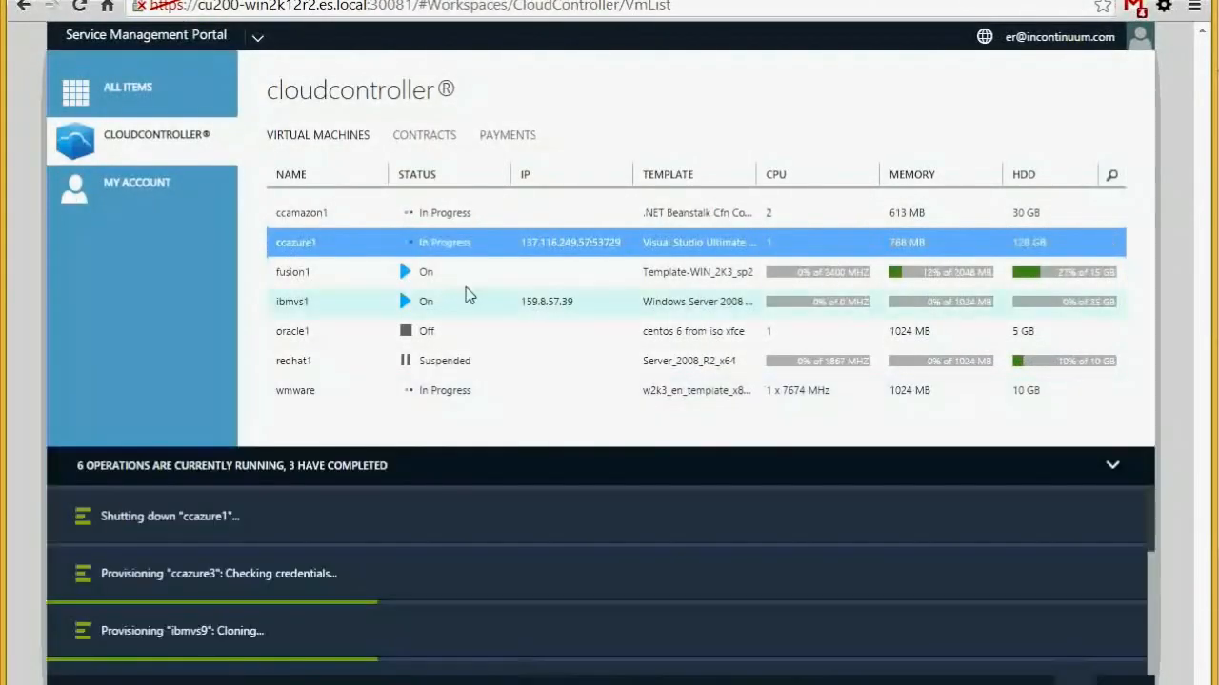
Select ibmvs1 in the VM list and highlight its IP address 159.8.57.39
left_click(457, 274)
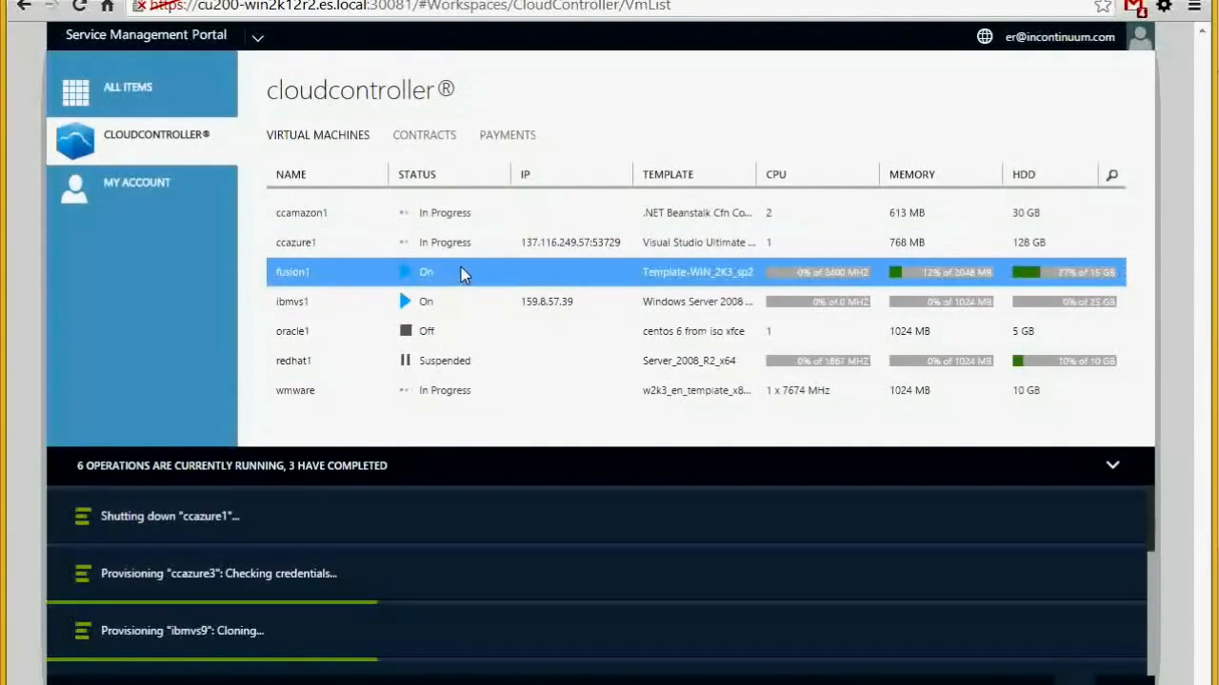
left_click(466, 302)
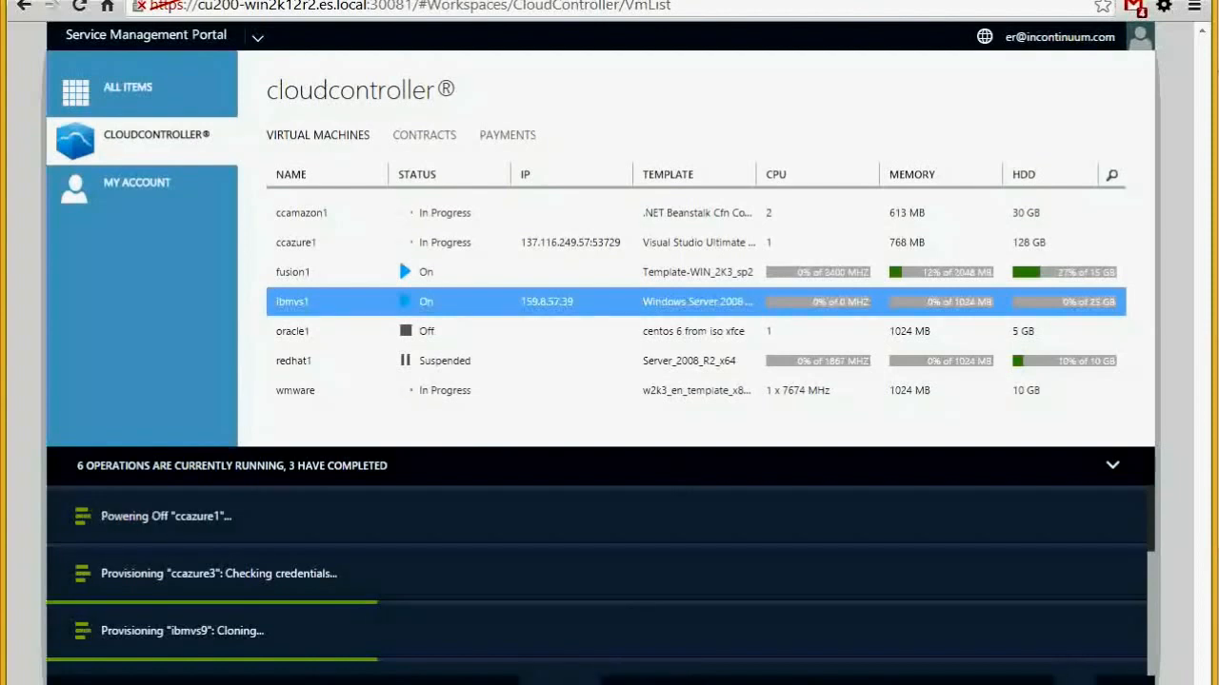
left_click_drag(574, 305, 524, 306)
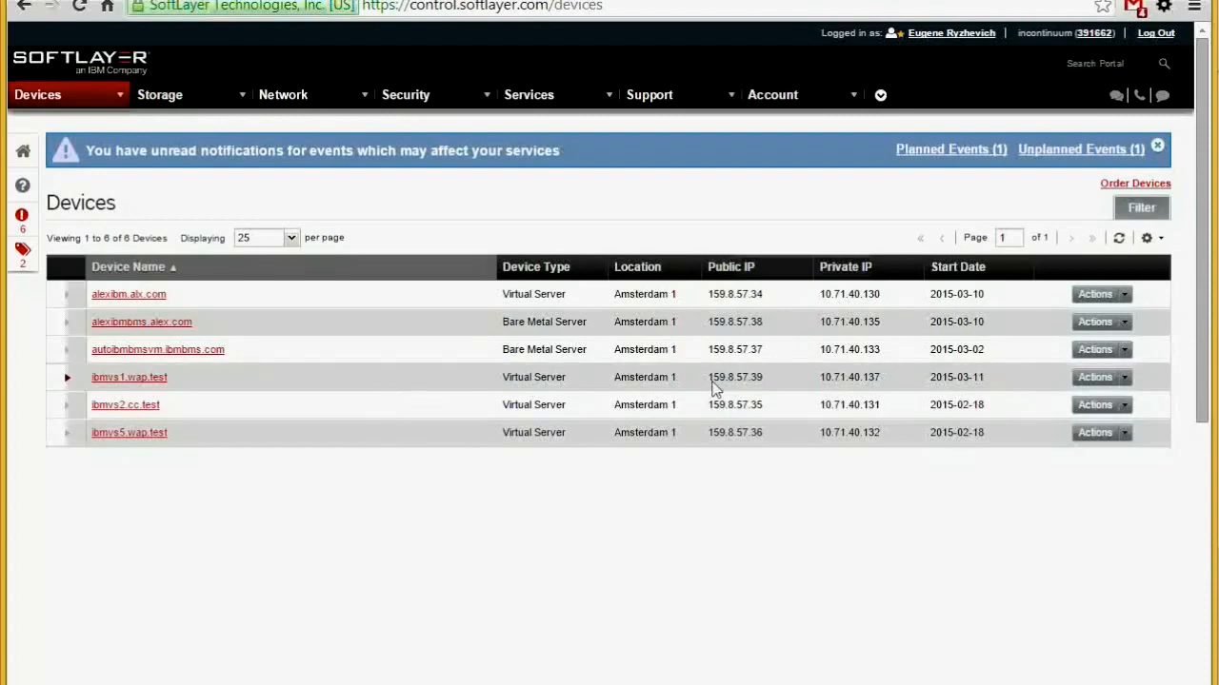
Highlight ibmvs1.wap.test's public IP 159.8.57.39 and toggle its row details
left_click_drag(762, 385, 708, 385)
left_click(656, 372)
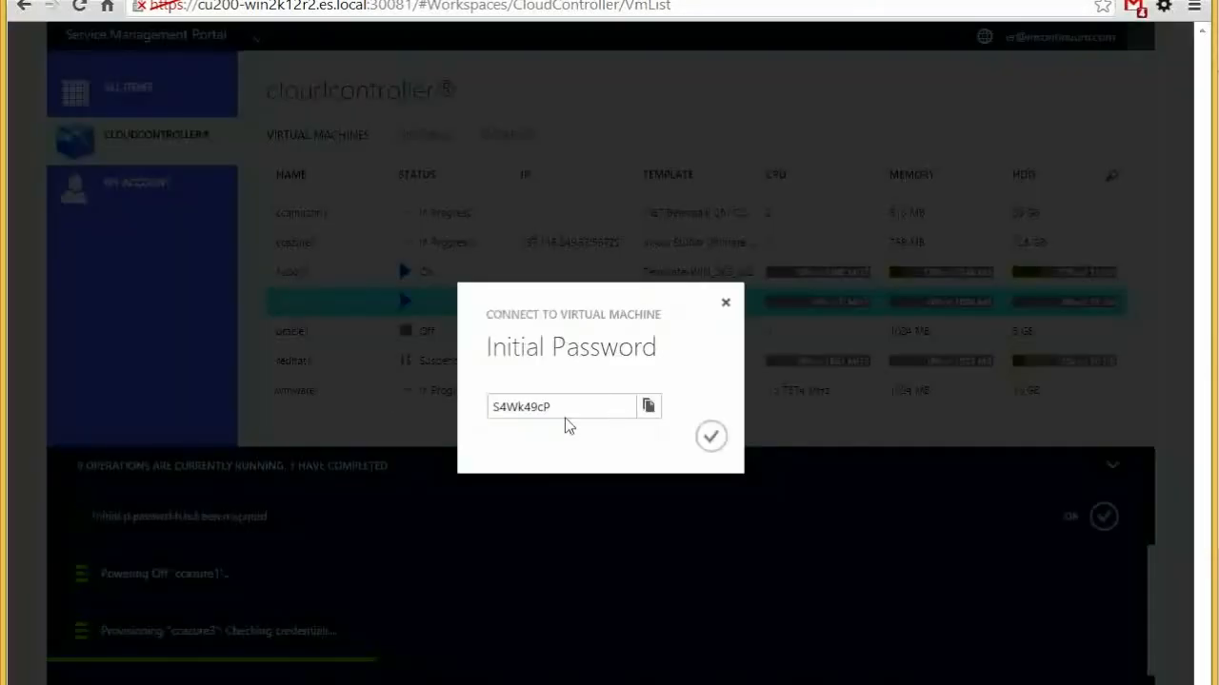
Copy ibmvs1's initial password and close the Initial Password dialog
left_click(649, 407)
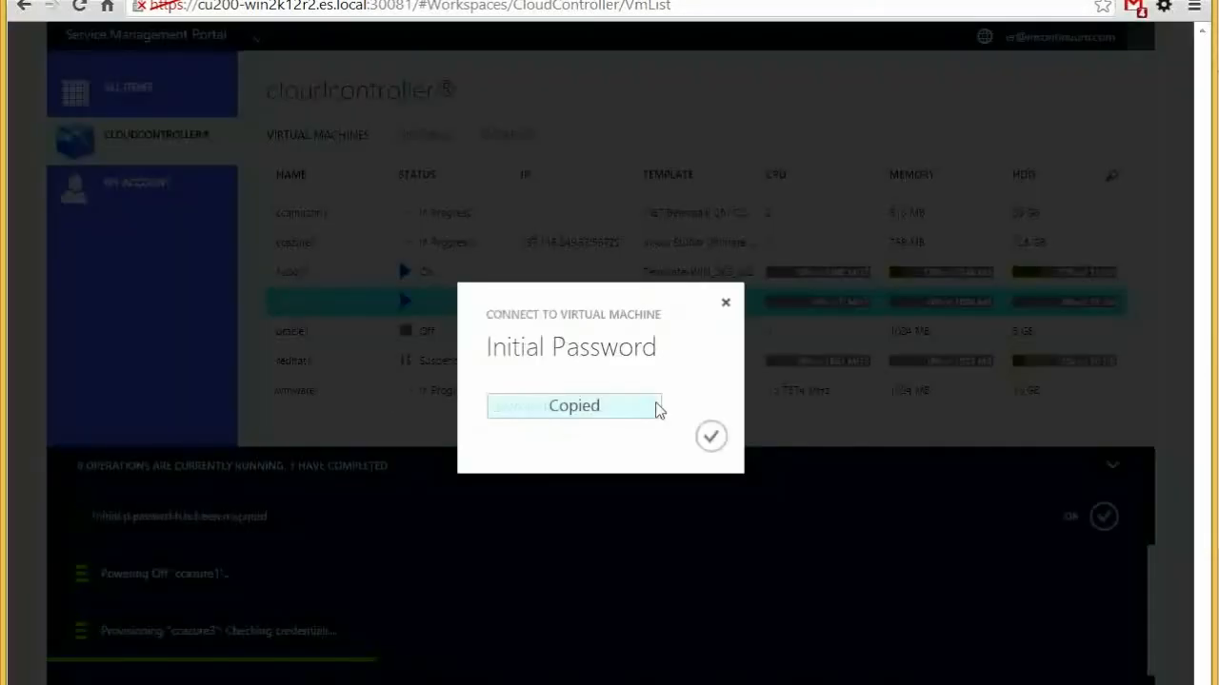
left_click(710, 436)
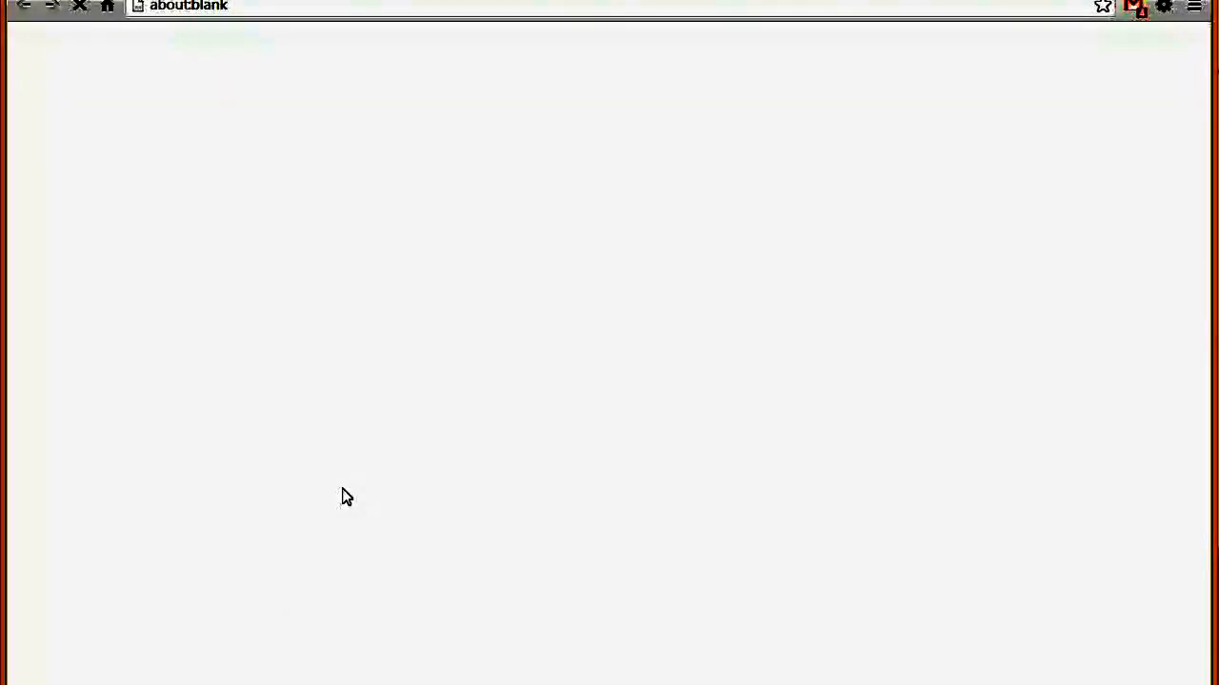
Save the ibmvs1 RDP file and connect to 159.8.57.39 with the pasted administrator password, accepting the certificate
left_click(458, 407)
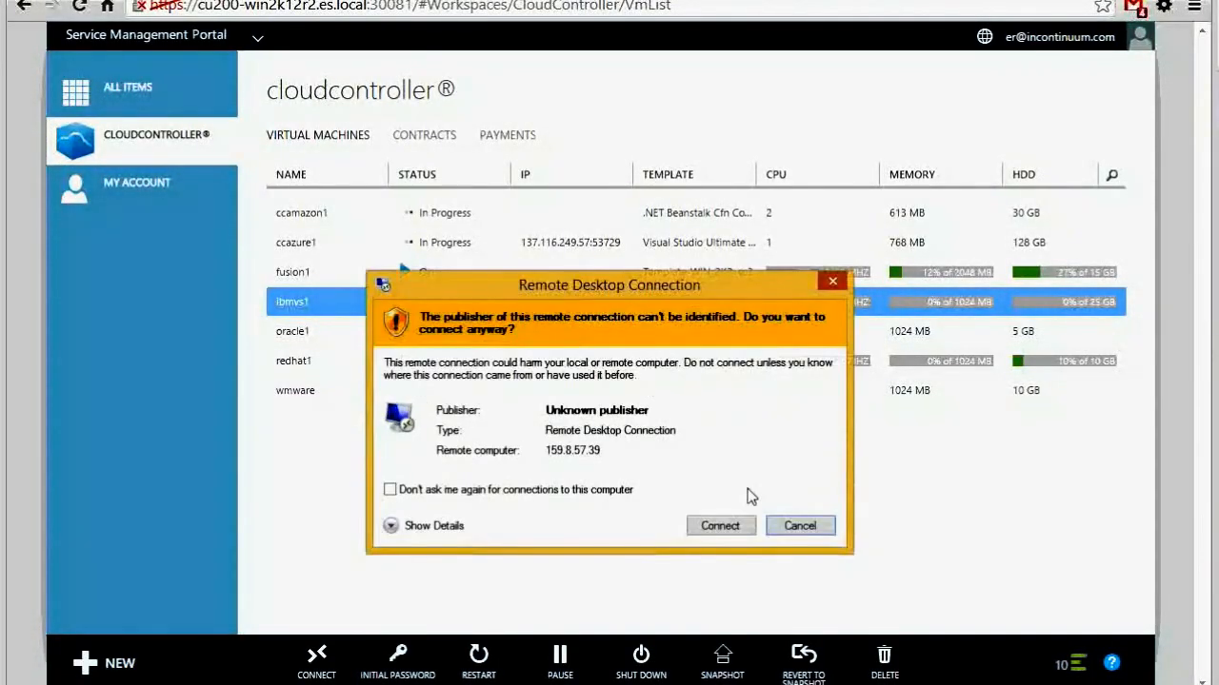
left_click(716, 524)
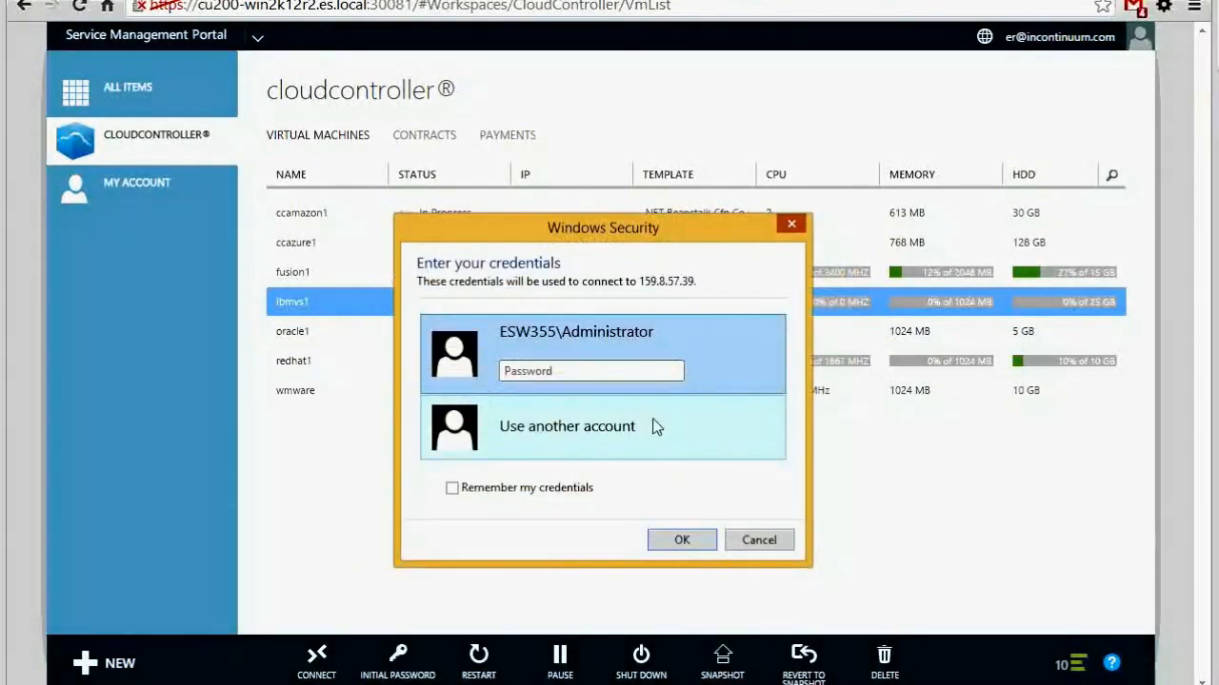
key("ctrl+v")
left_click(680, 538)
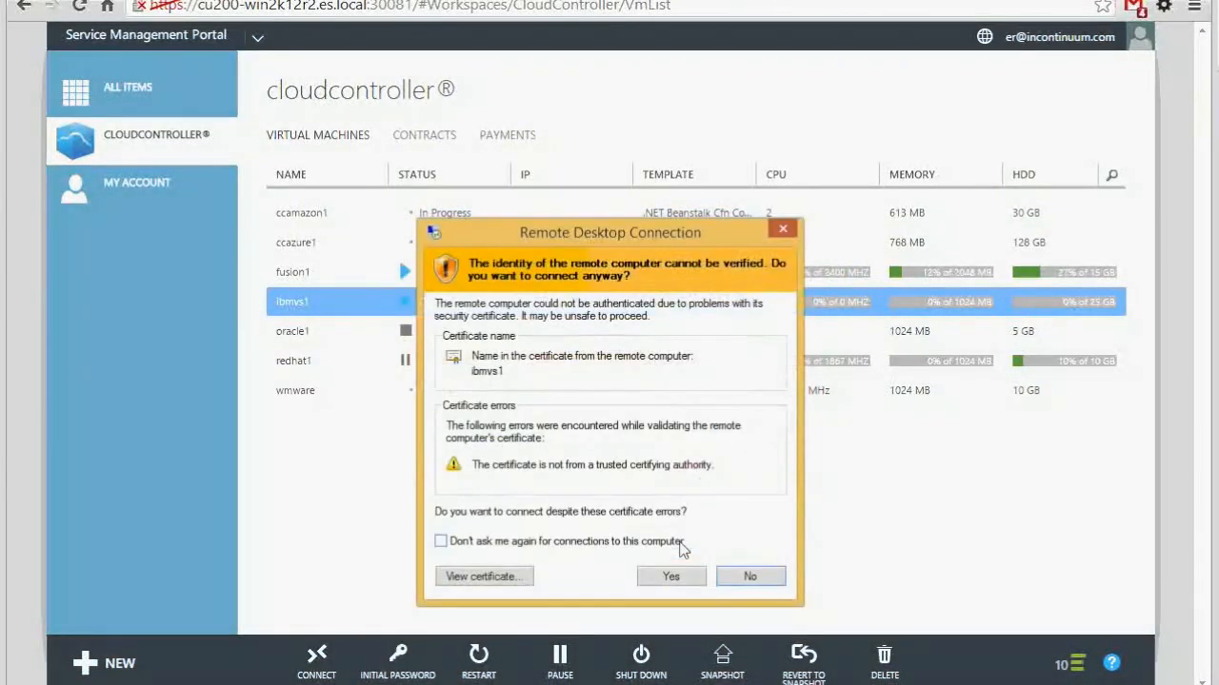
left_click(680, 576)
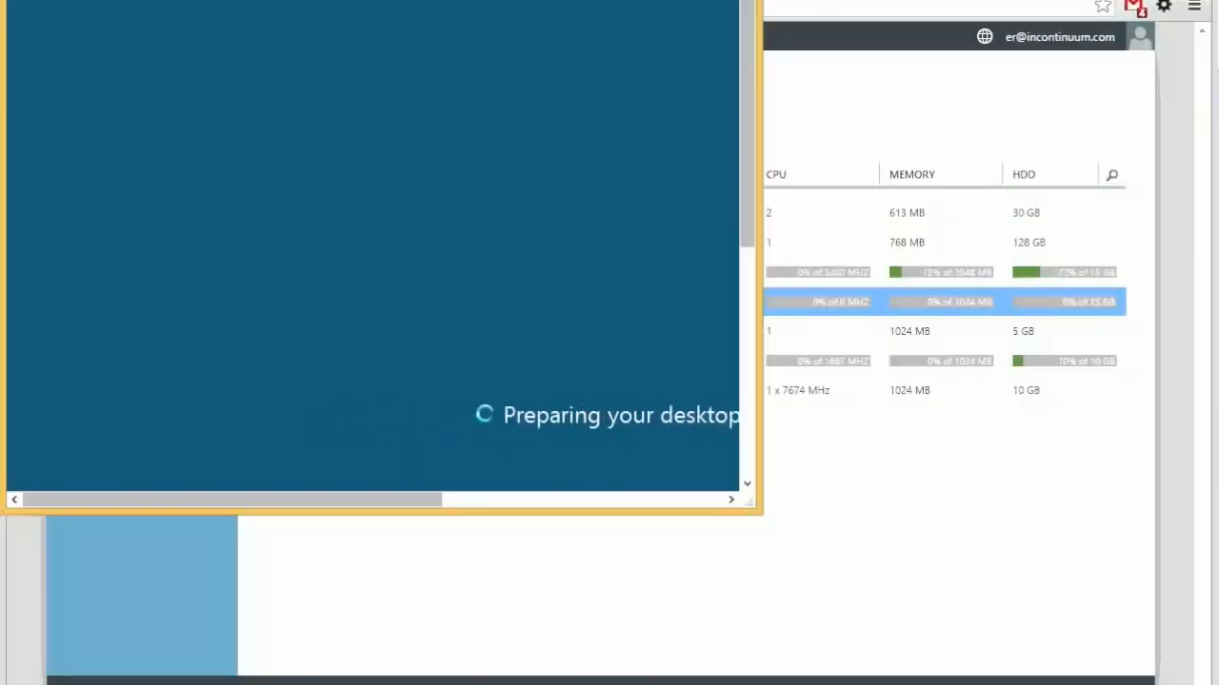
left_click_drag(636, 0, 1018, 67)
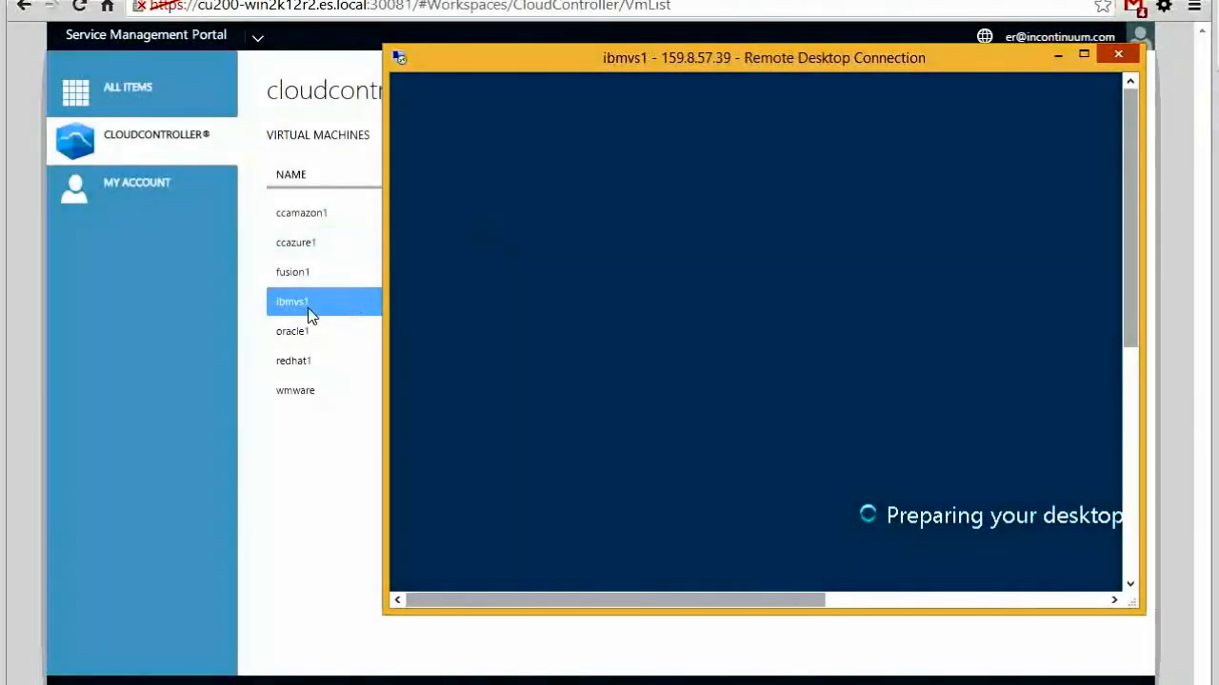
left_click(307, 315)
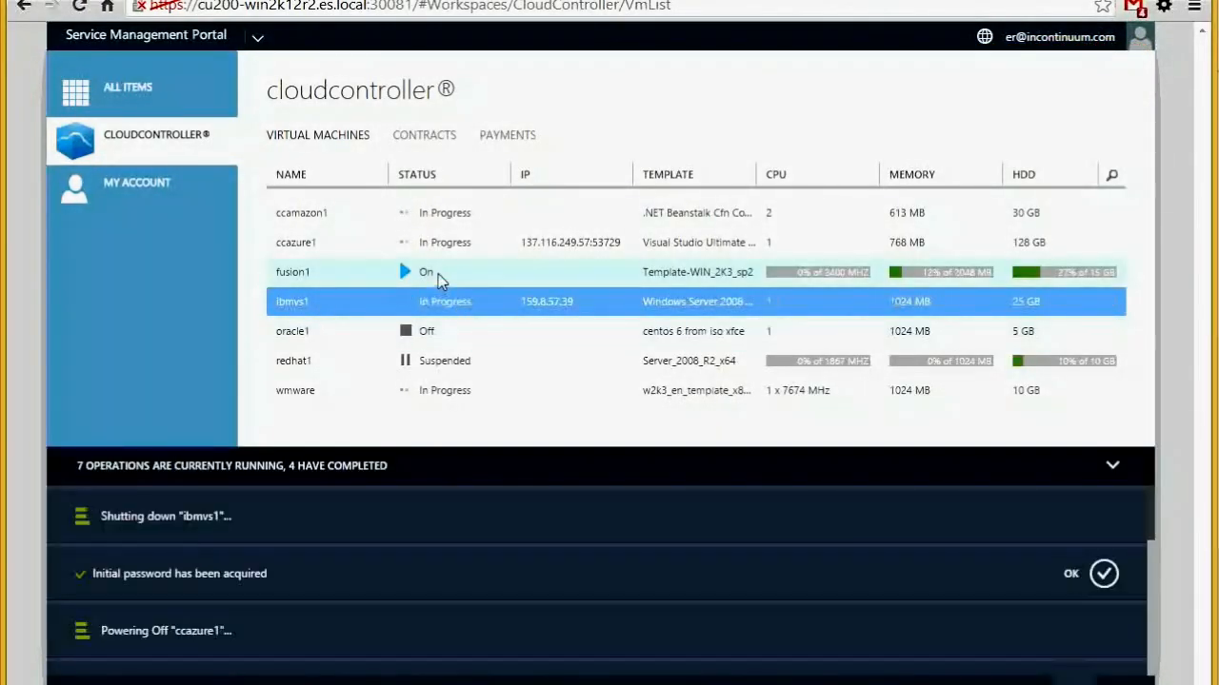
Select the fusion1 and redhat1 virtual machines in the VM list
left_click(440, 276)
left_click(431, 365)
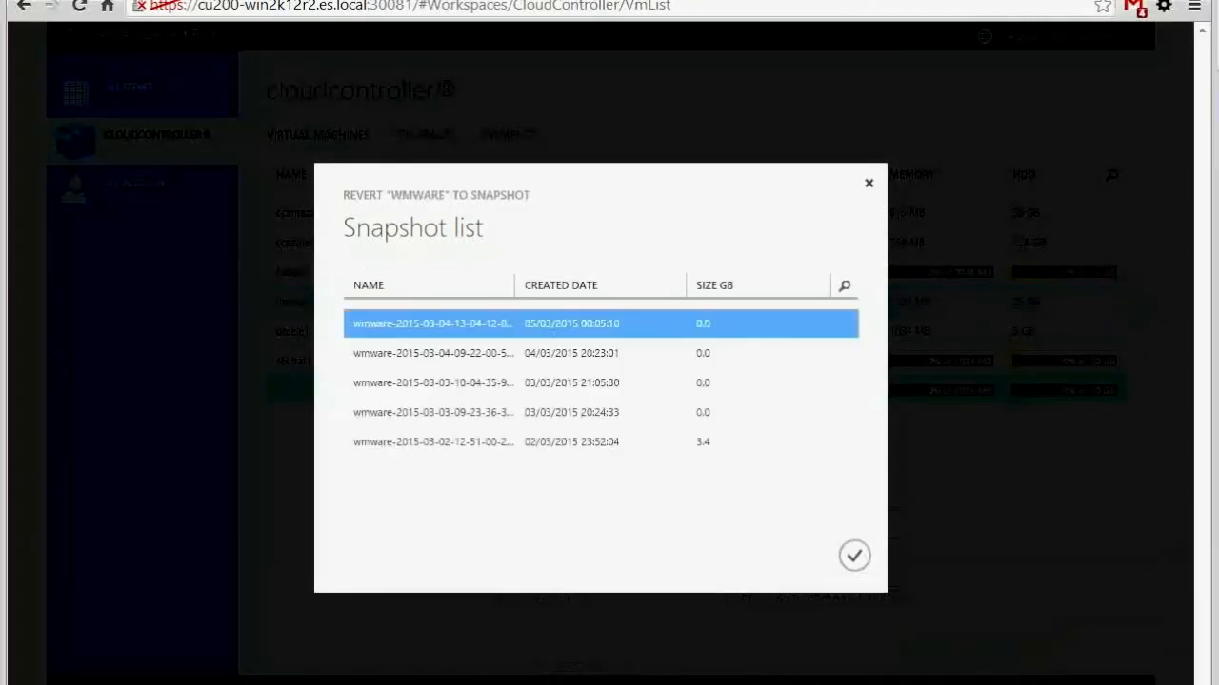
Revert wmware to its oldest 3.4 GB snapshot from 02/03/2015 23:52:04
left_click(405, 354)
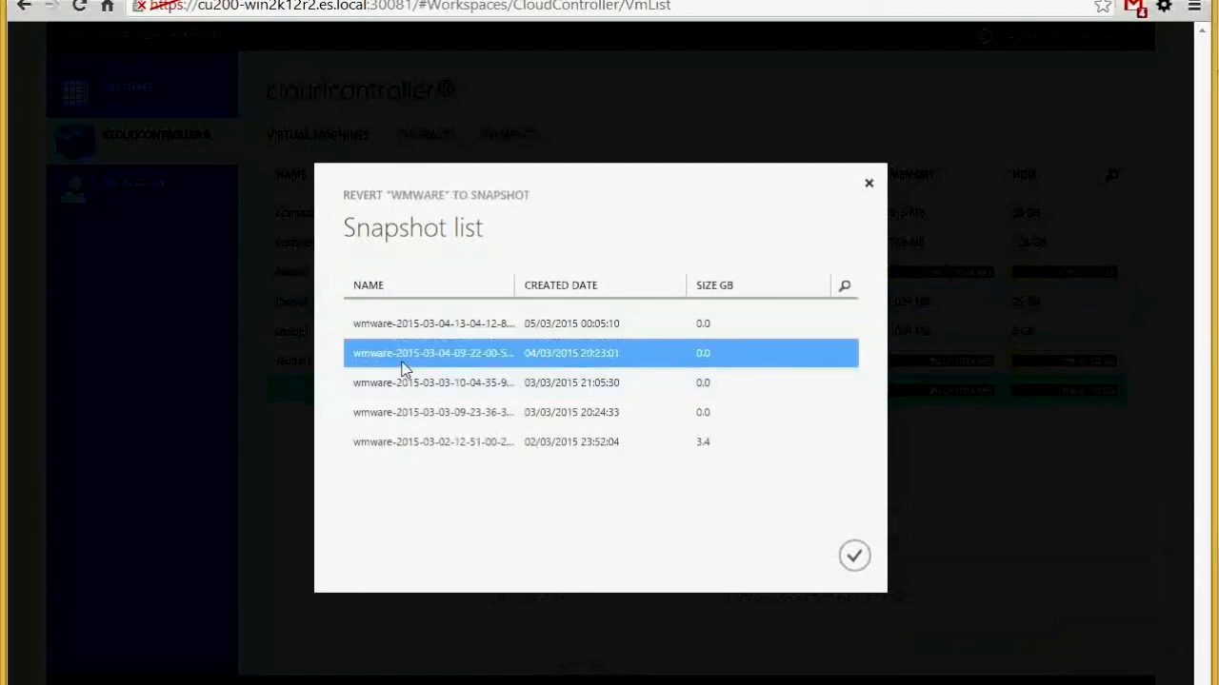
left_click(413, 325)
left_click(419, 393)
left_click(416, 413)
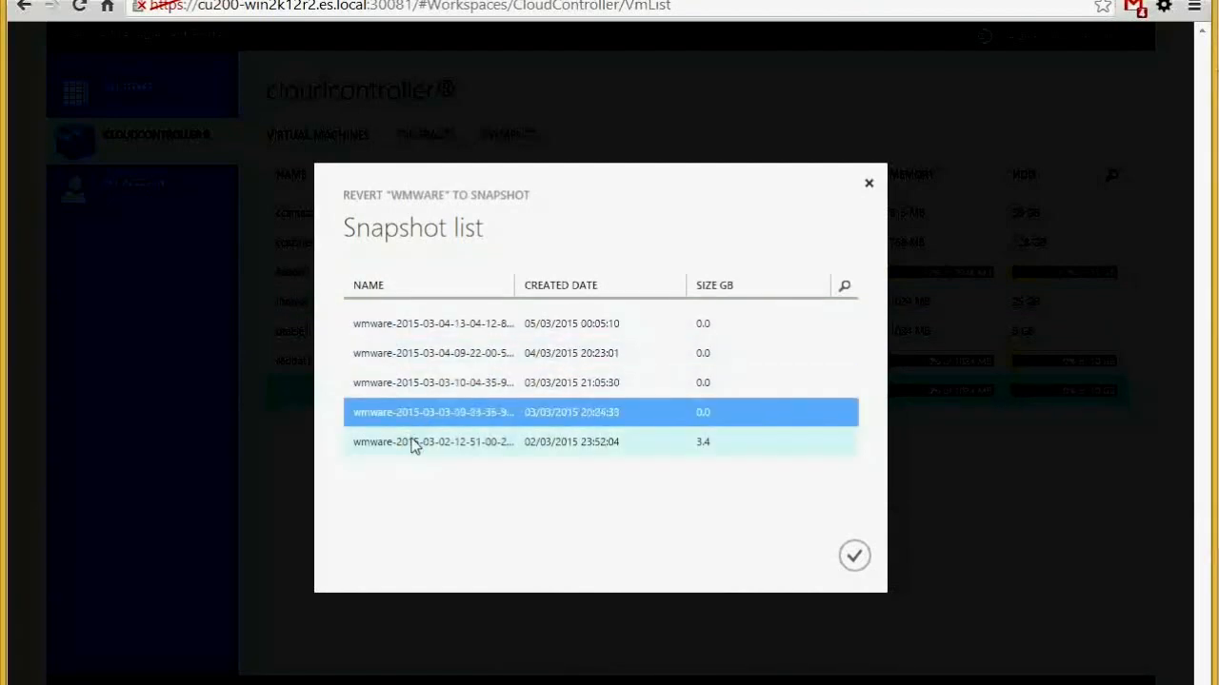
left_click(414, 444)
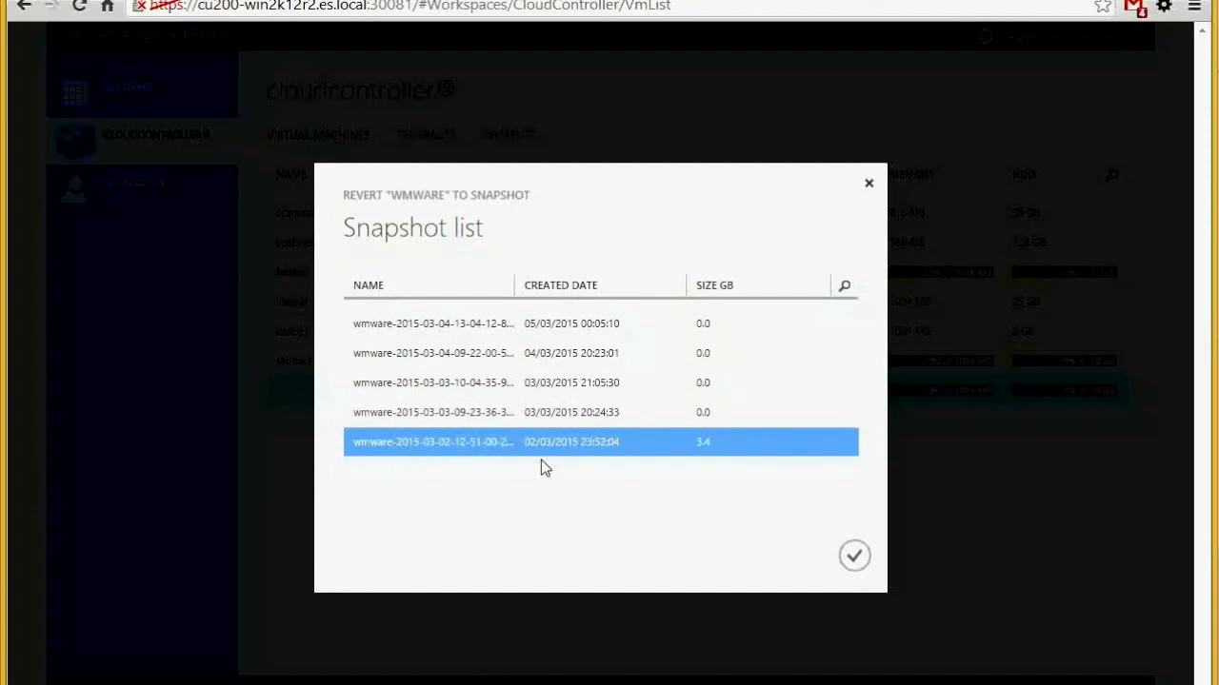
left_click(855, 557)
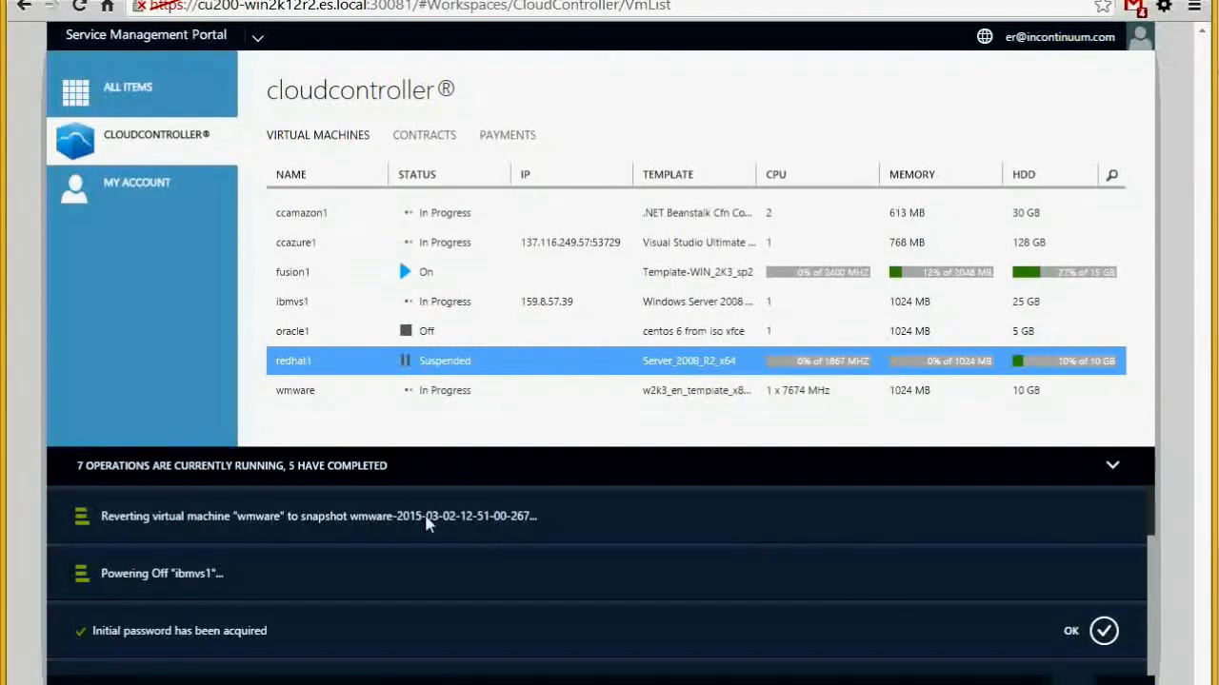
Hide the running operations panel and select the oracle1 and redhat1 machines
left_click(1111, 465)
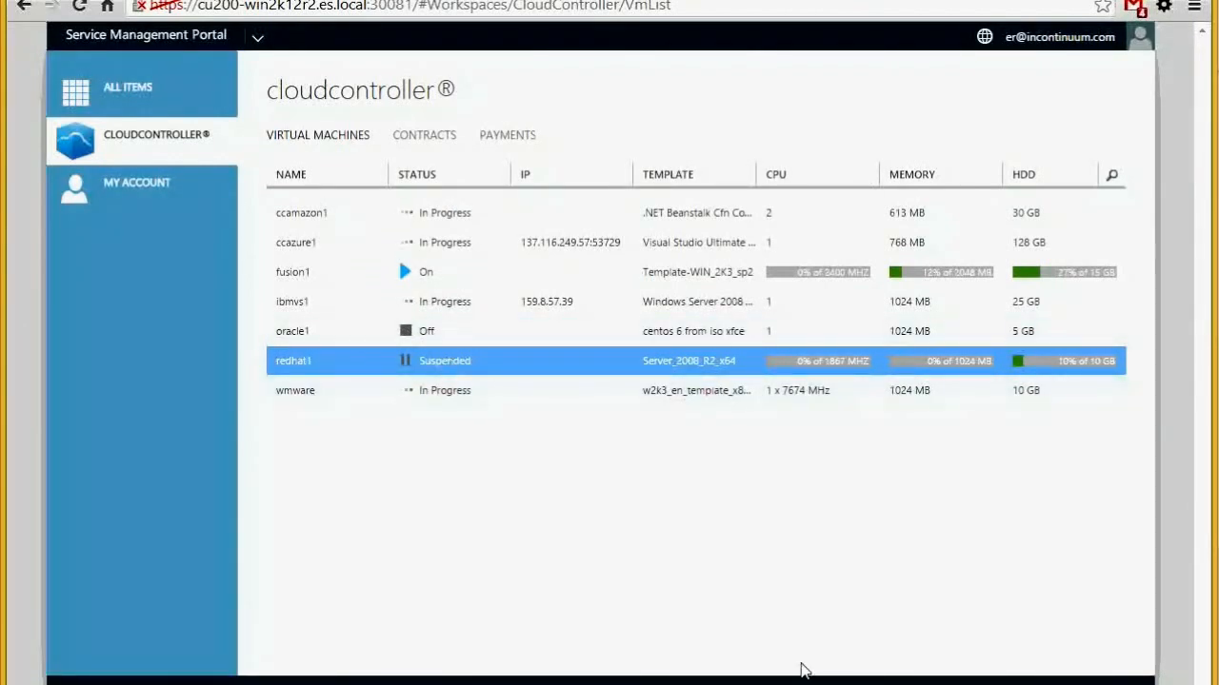
left_click(483, 336)
left_click(473, 362)
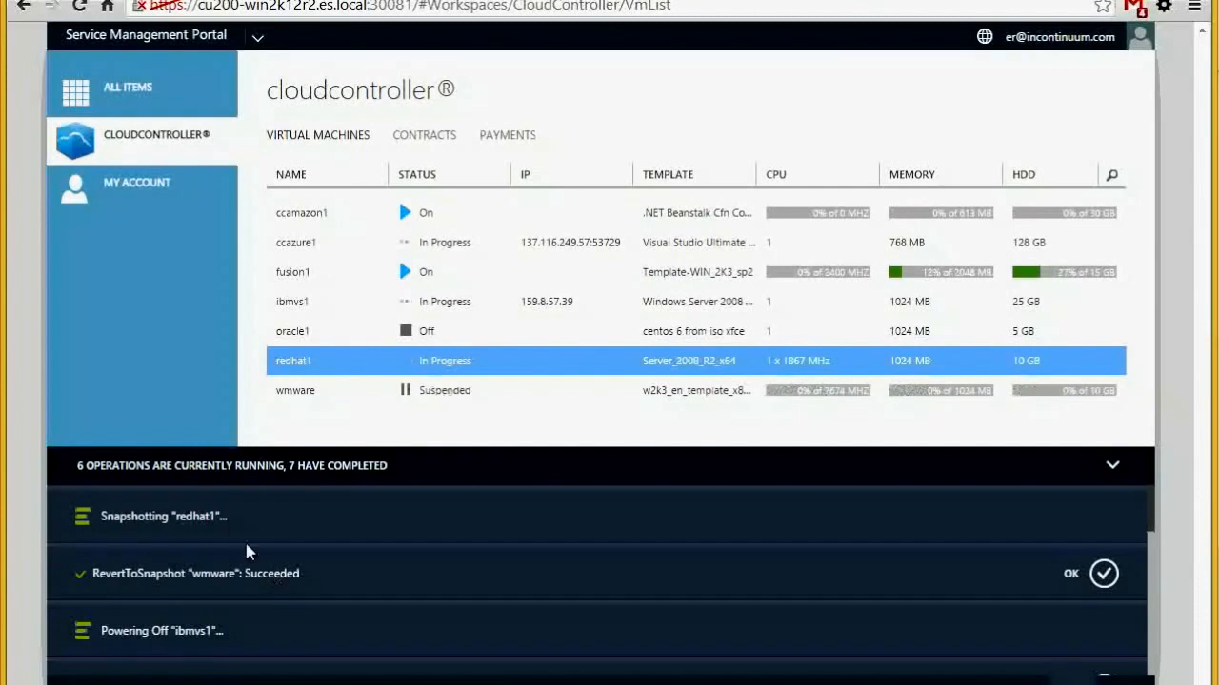
Dismiss the wmware revert, ibmvs1 power-off and redhat1 snapshot success notices
left_click(1105, 573)
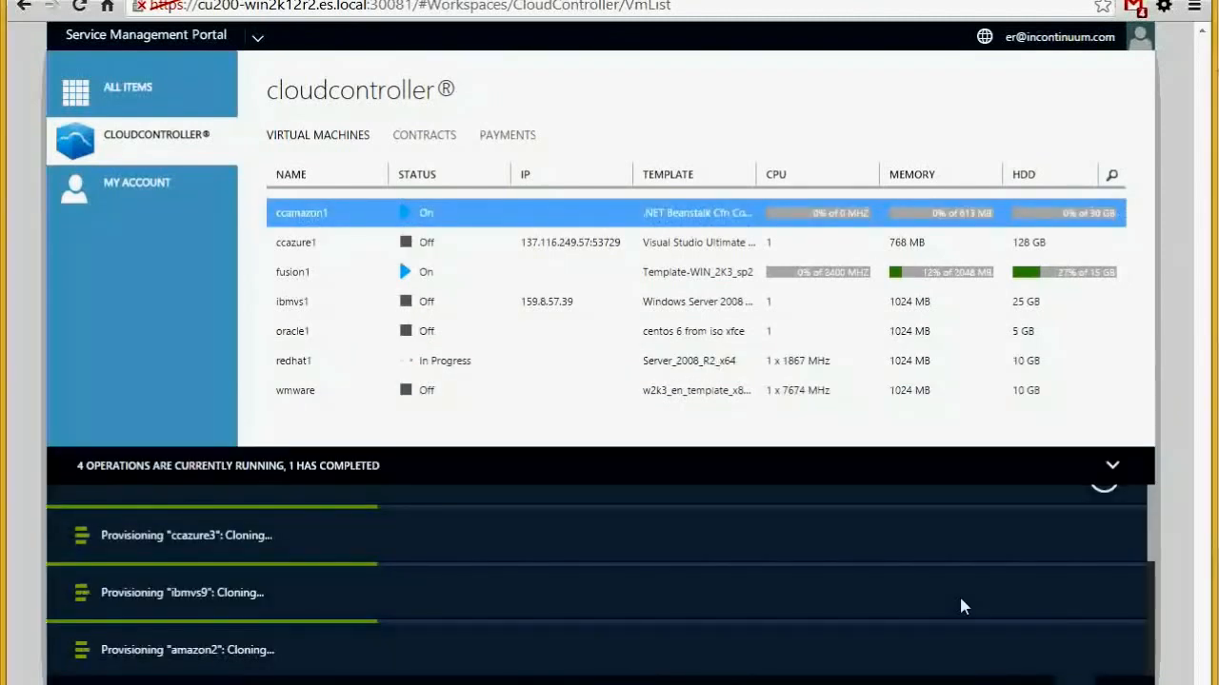
left_click(1105, 575)
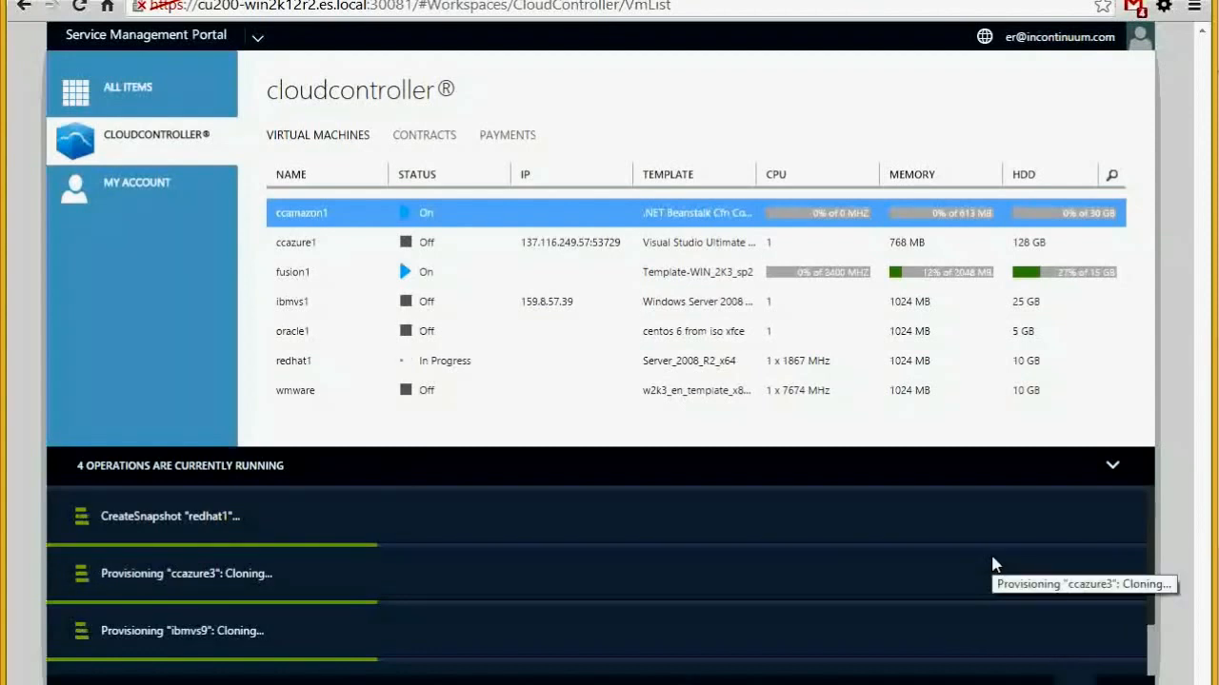
scroll(992, 563, "down", 1)
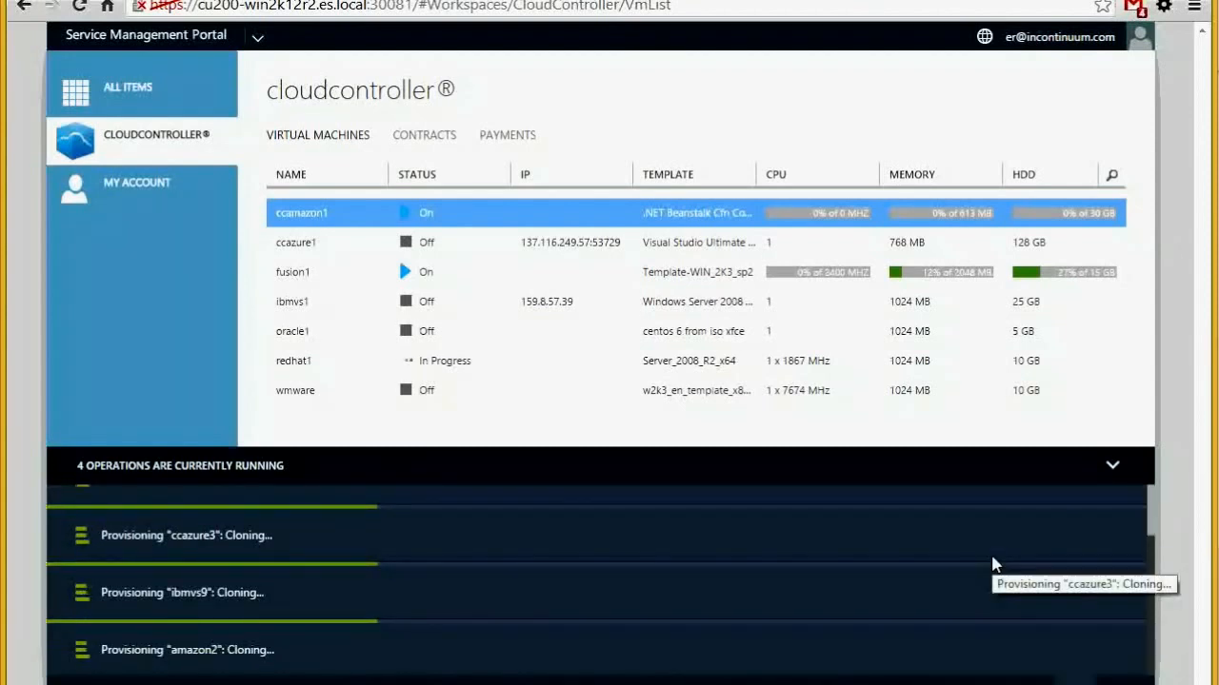
left_click(1114, 468)
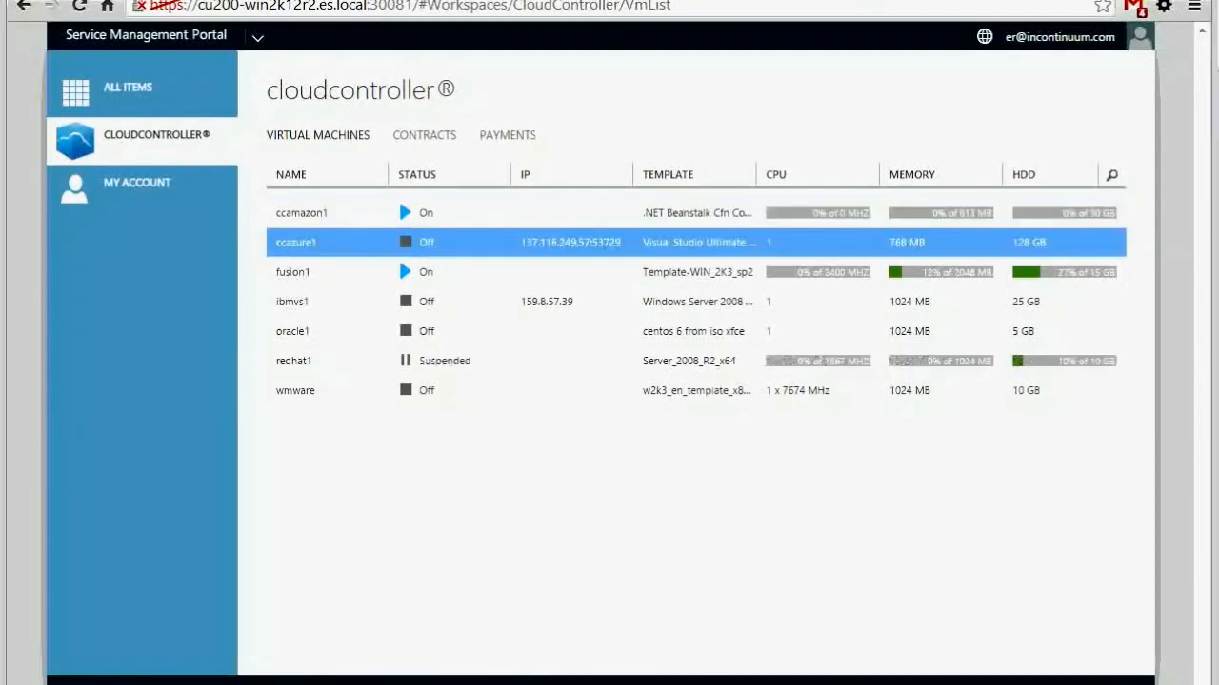
left_click(1050, 681)
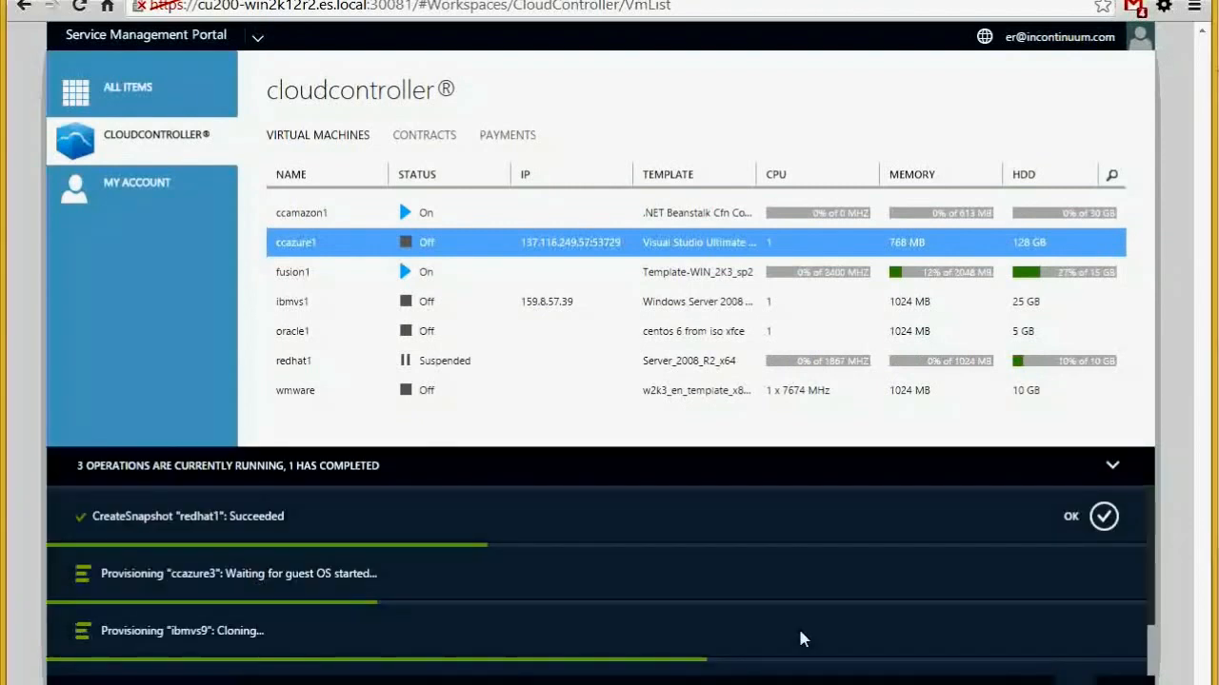
left_click(1098, 518)
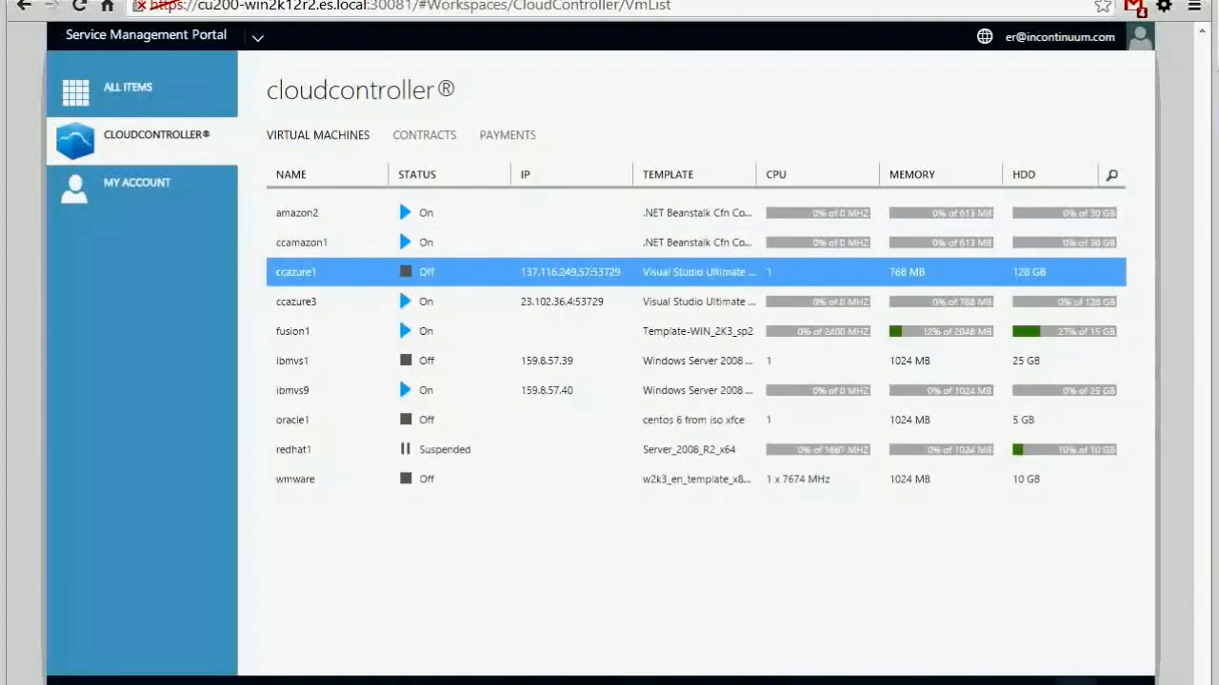
left_click(1051, 681)
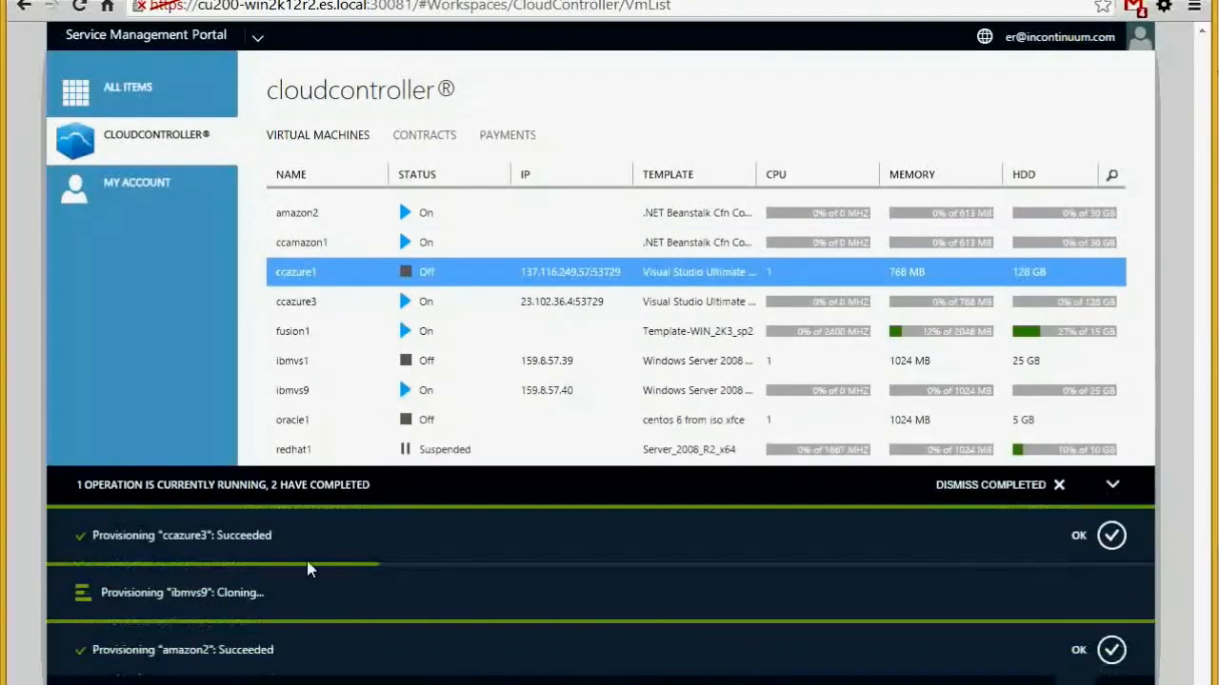
Clear the completed ccazure3 and amazon2 notices, then check amazon2 running as a t1.micro in EC2
double_click(181, 536)
double_click(175, 650)
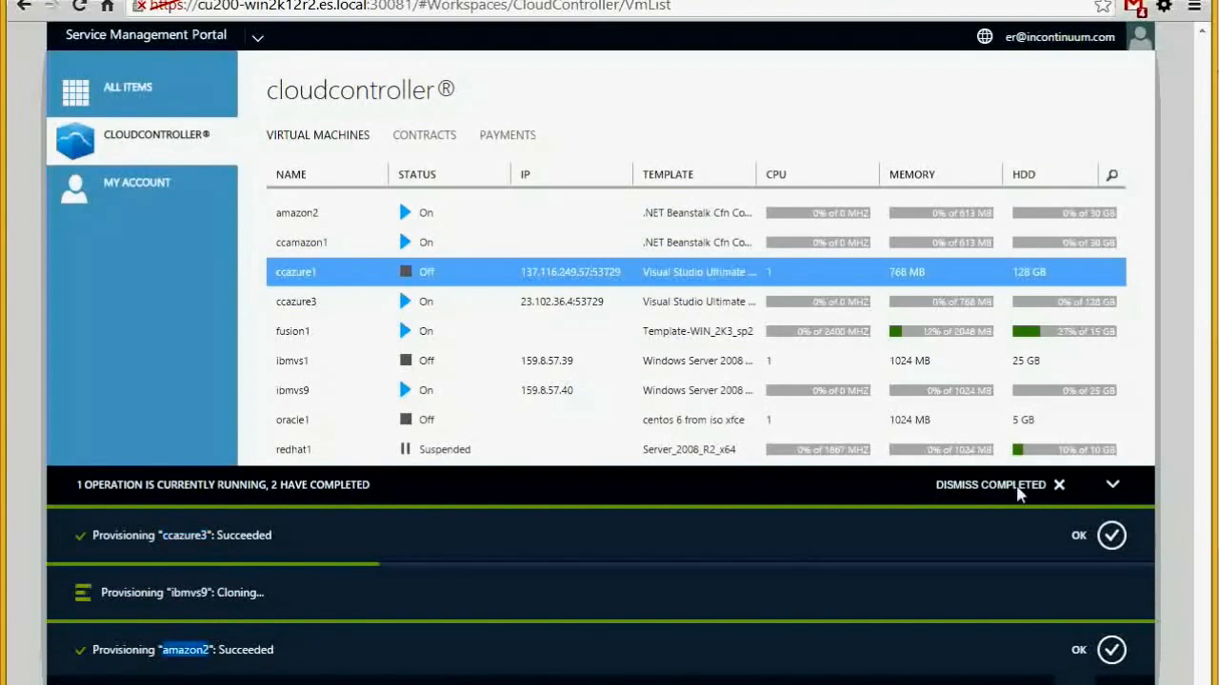
left_click(1019, 487)
left_click(339, 217)
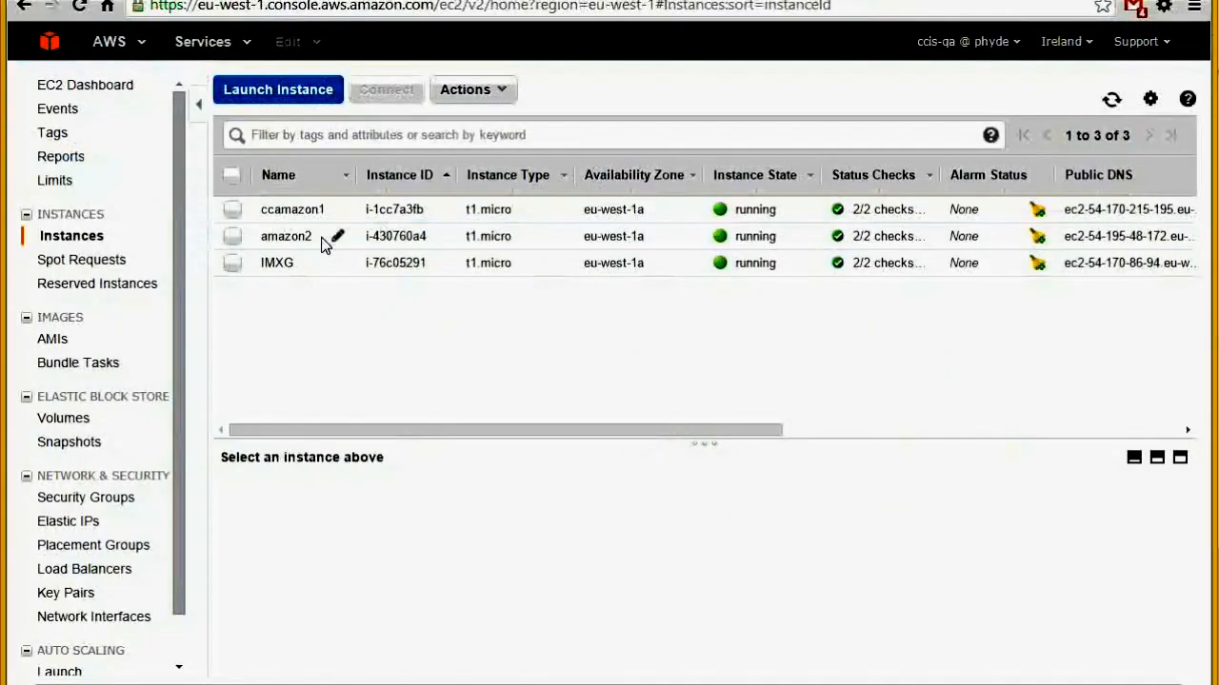
left_click(335, 237)
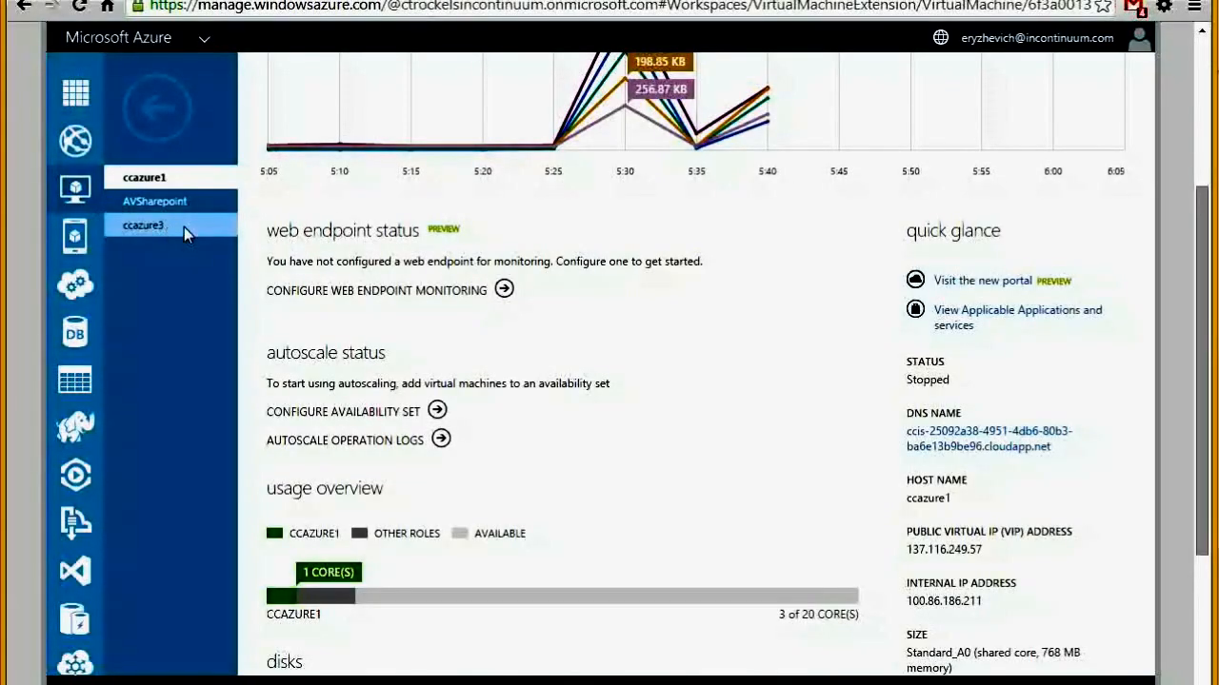
Match ccazure3's Azure IP 23.102.36.4 against the VM list, and find ibmvs9.wap.test in SoftLayer
left_click(140, 225)
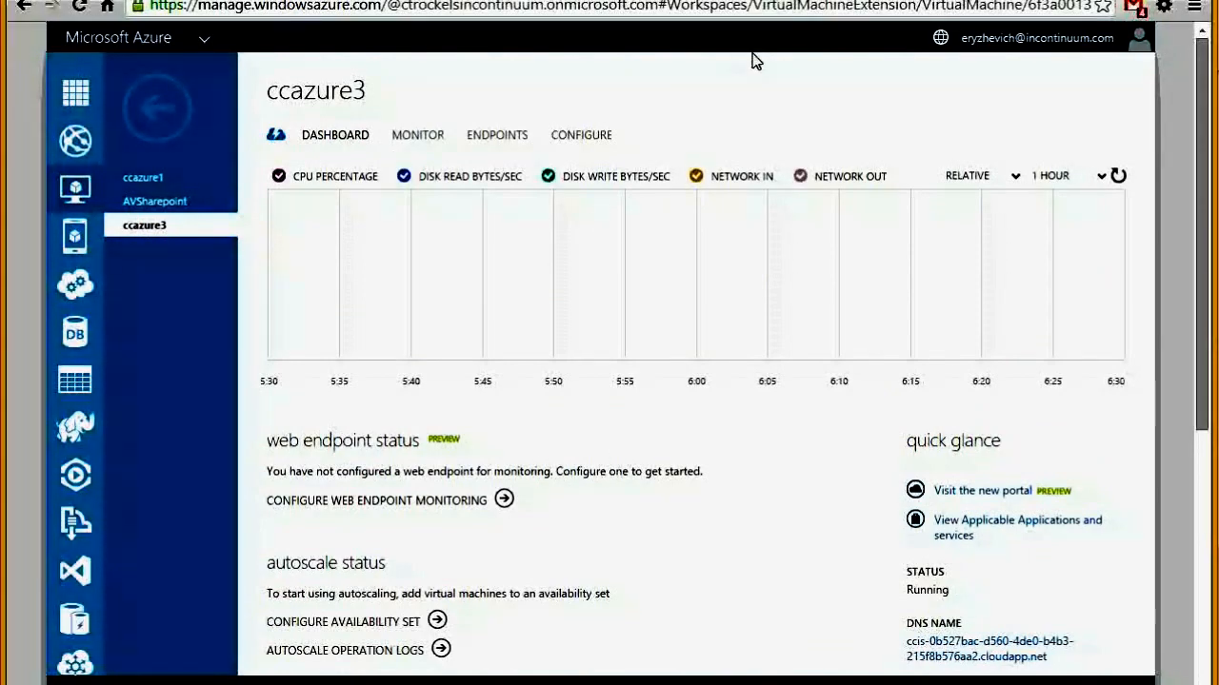
scroll(874, 408, "down", 1)
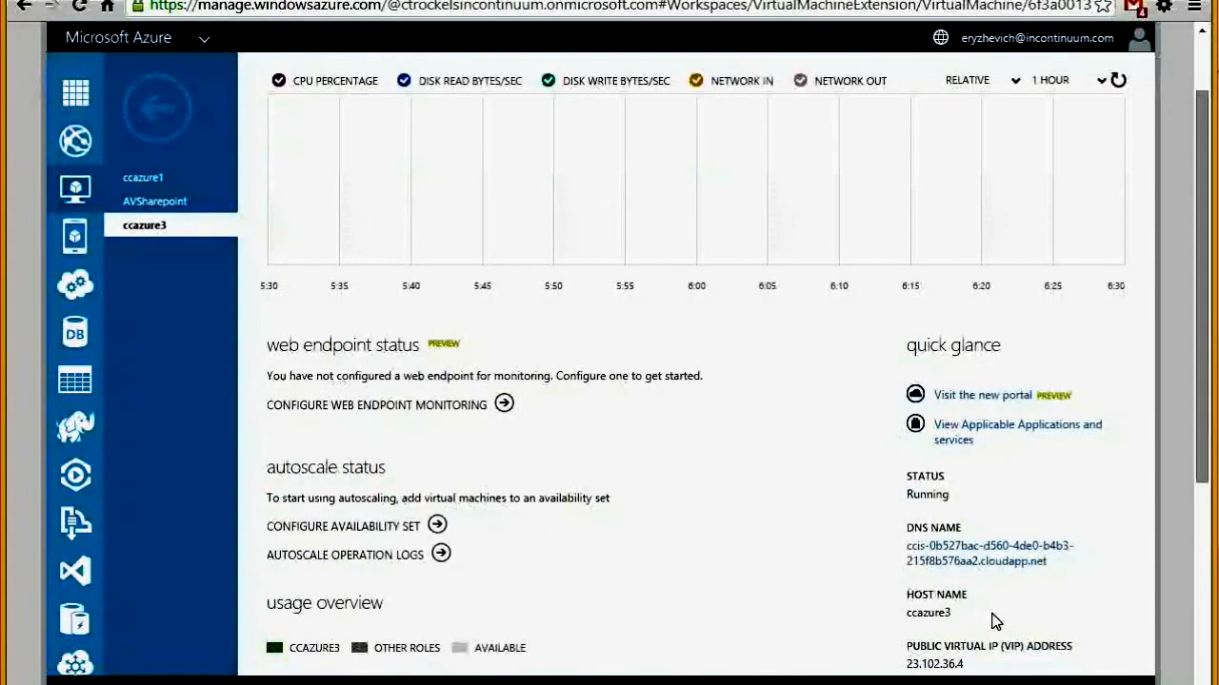
scroll(980, 571, "down", 2)
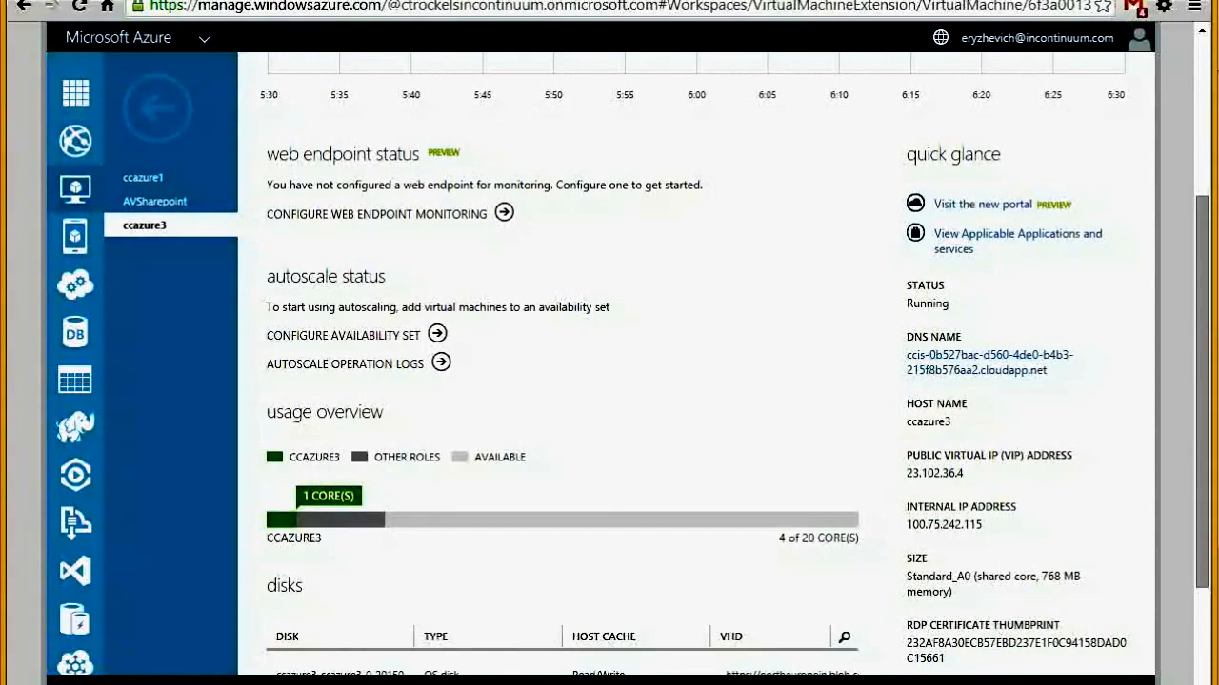
left_click_drag(983, 525, 906, 526)
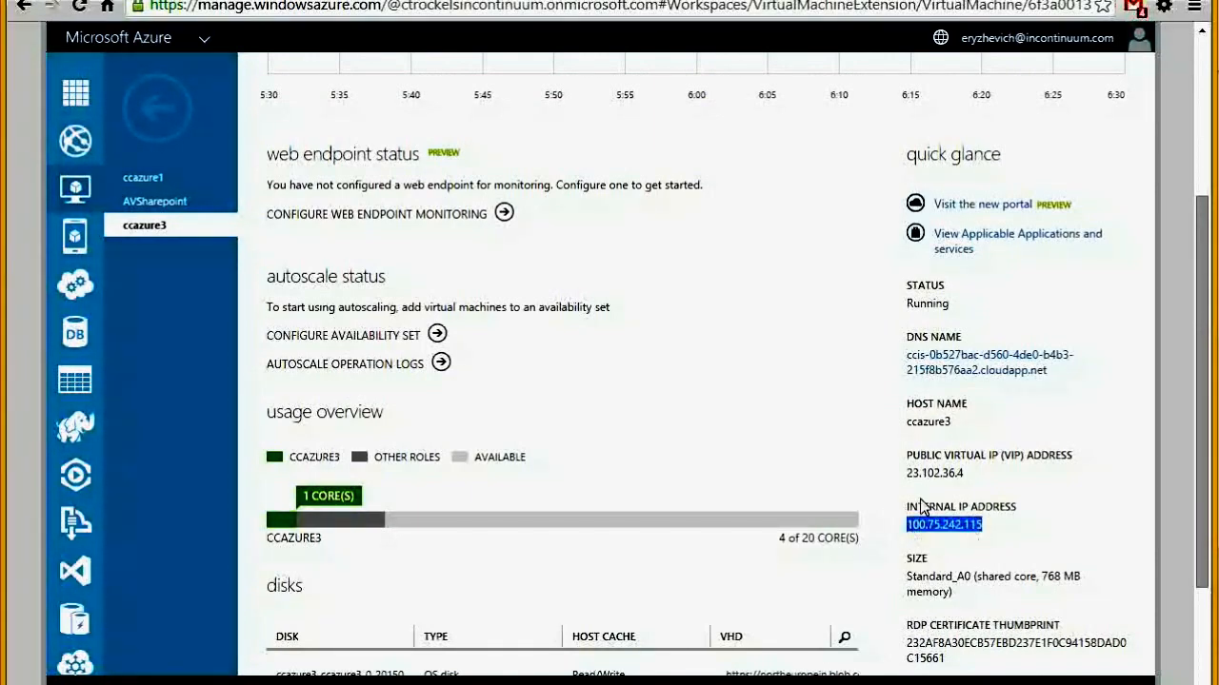
left_click_drag(964, 473, 911, 476)
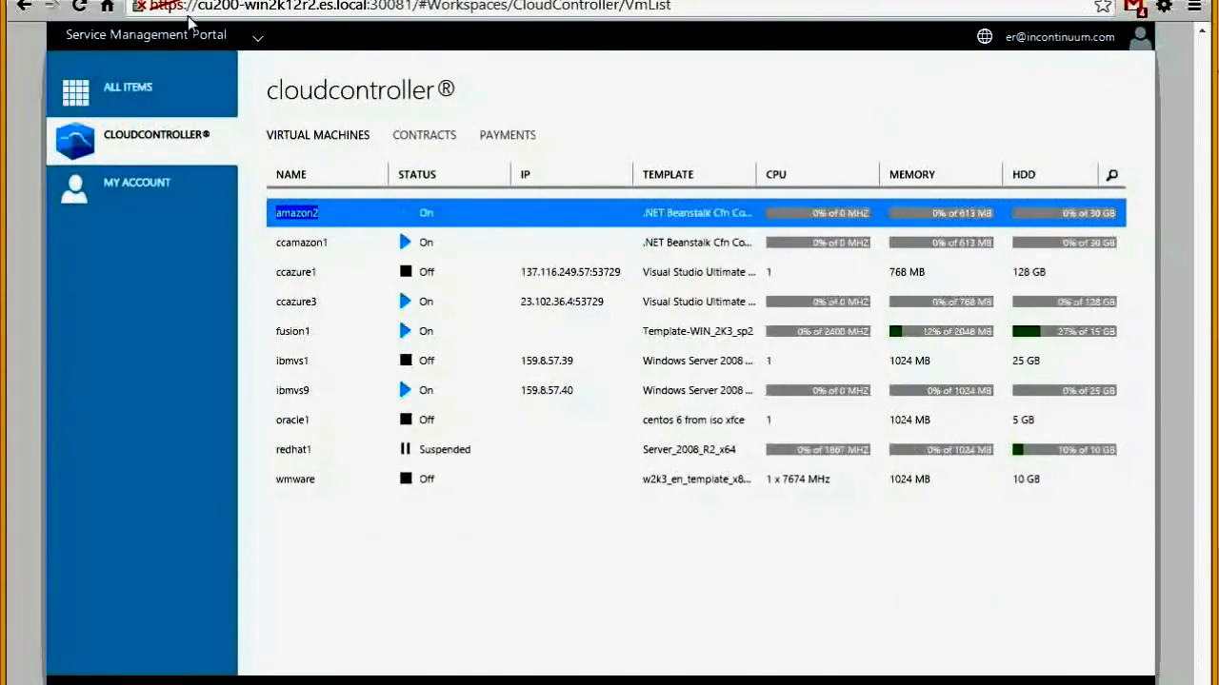
left_click_drag(606, 305, 522, 303)
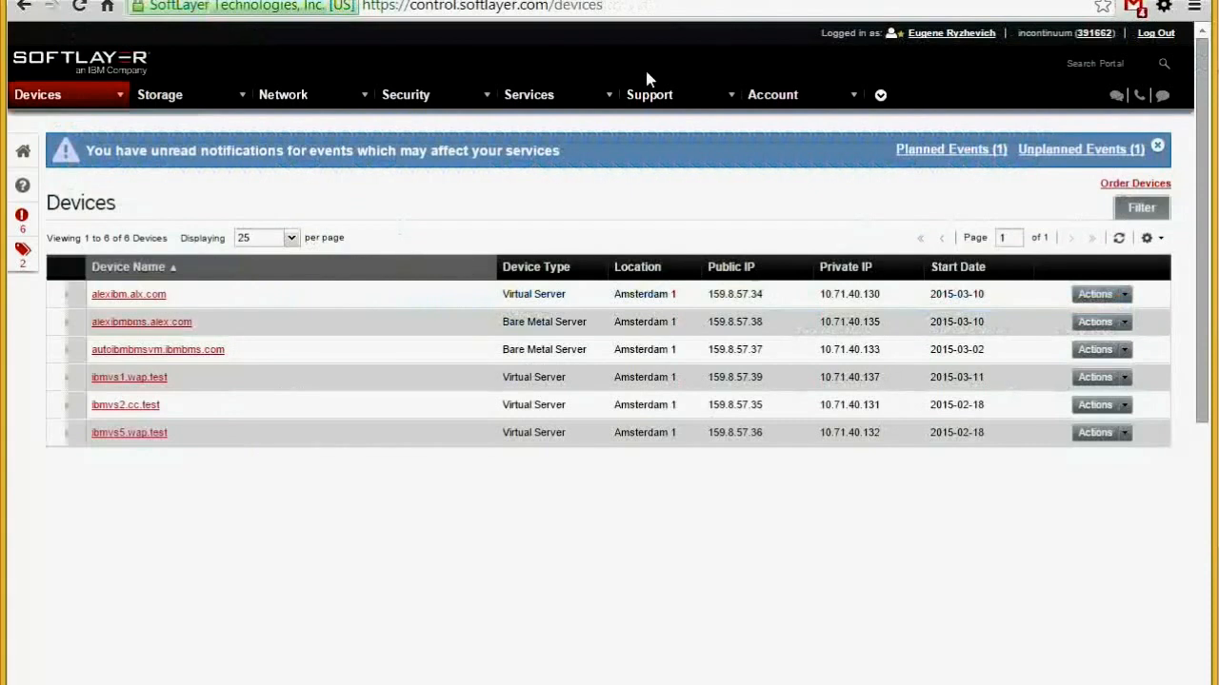
left_click(1118, 238)
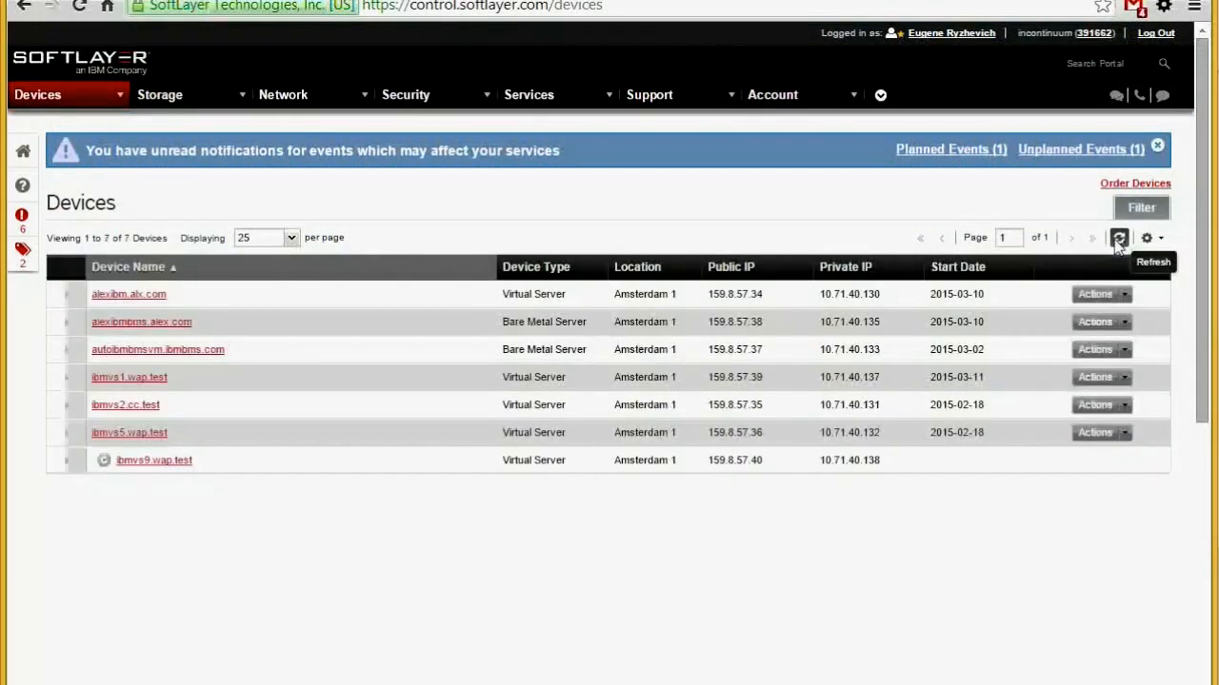
left_click(105, 461)
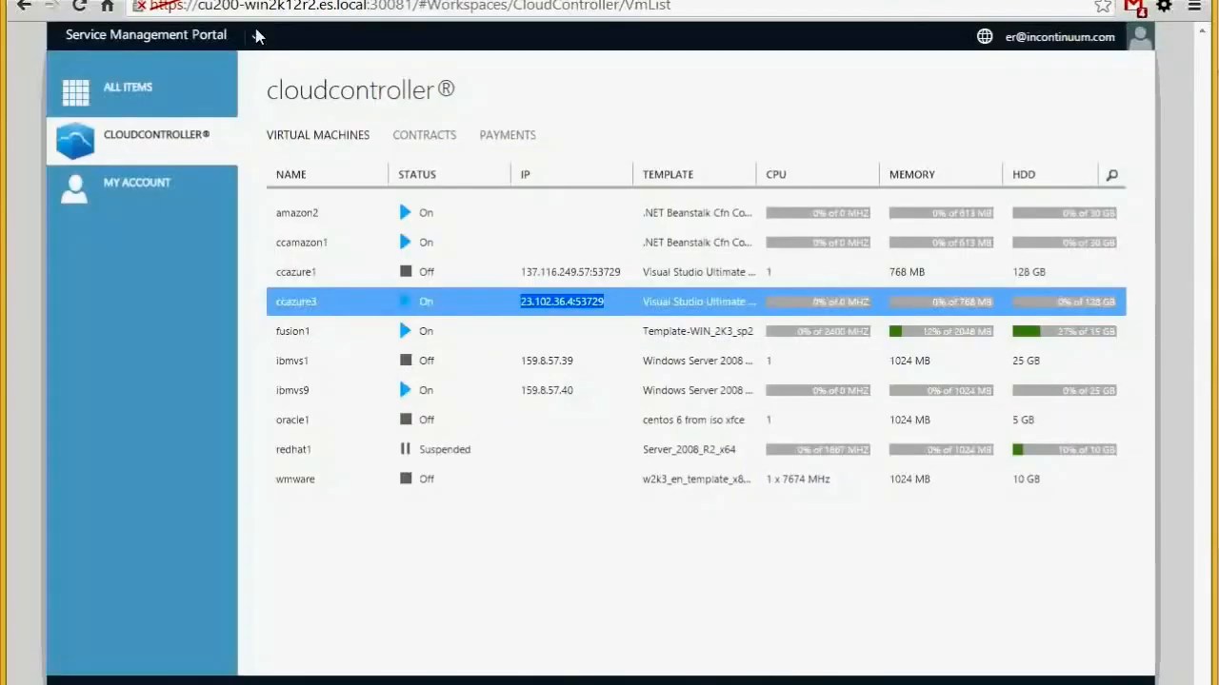
Delete the ibmvs1 virtual machine with confirmation and view the Virtual Server payment invoices
left_click(421, 360)
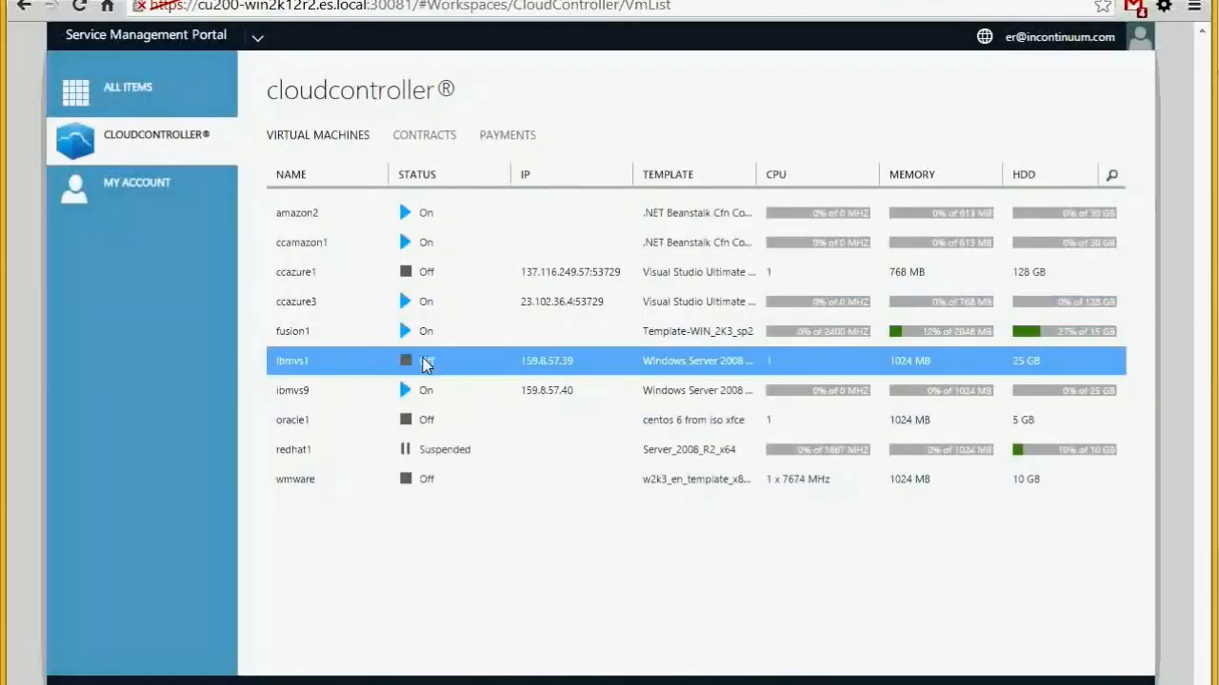
left_click(619, 678)
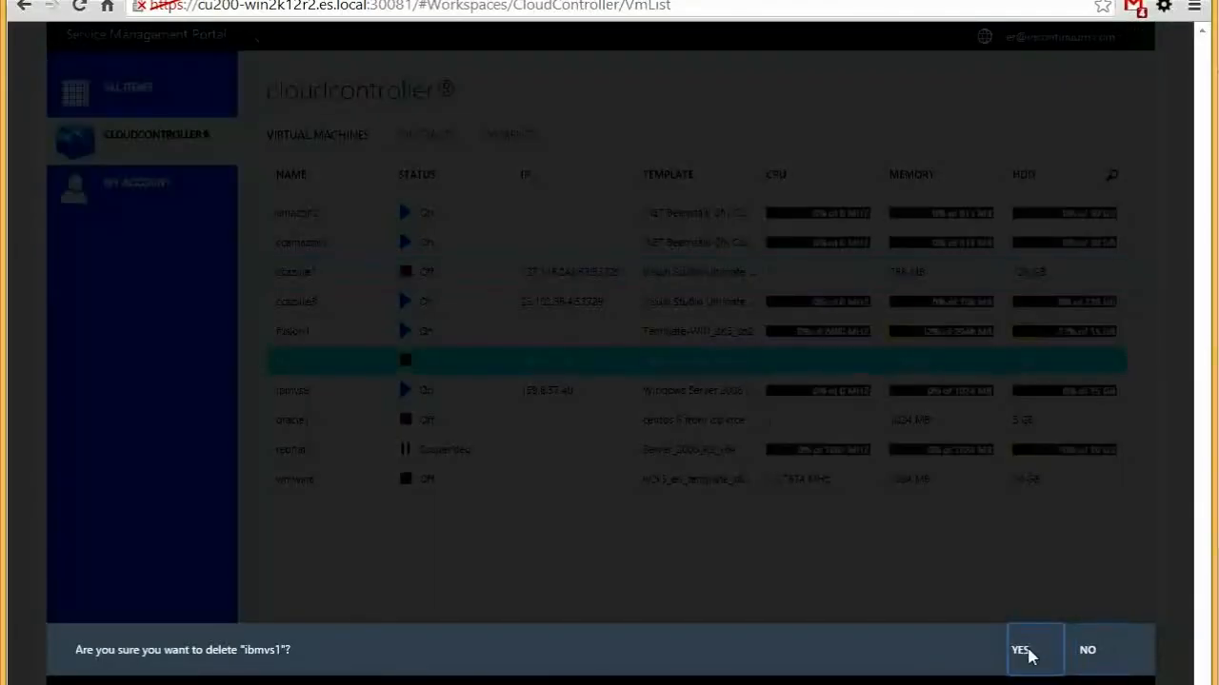
left_click(1020, 651)
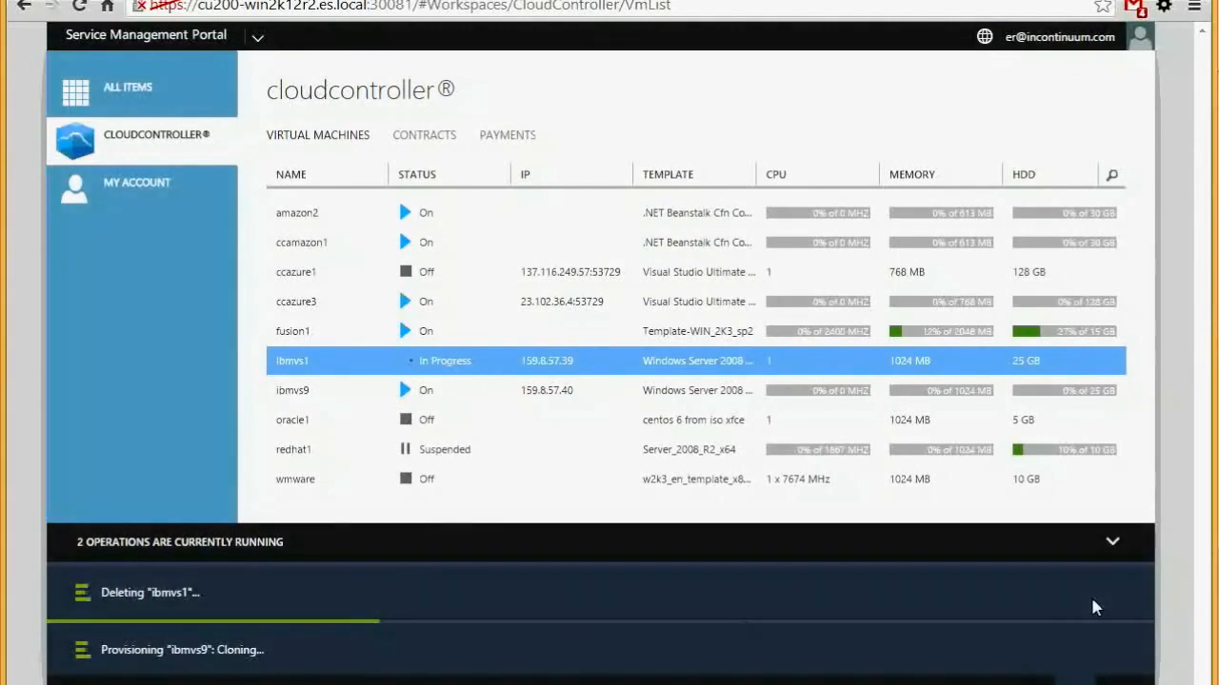
left_click(1112, 543)
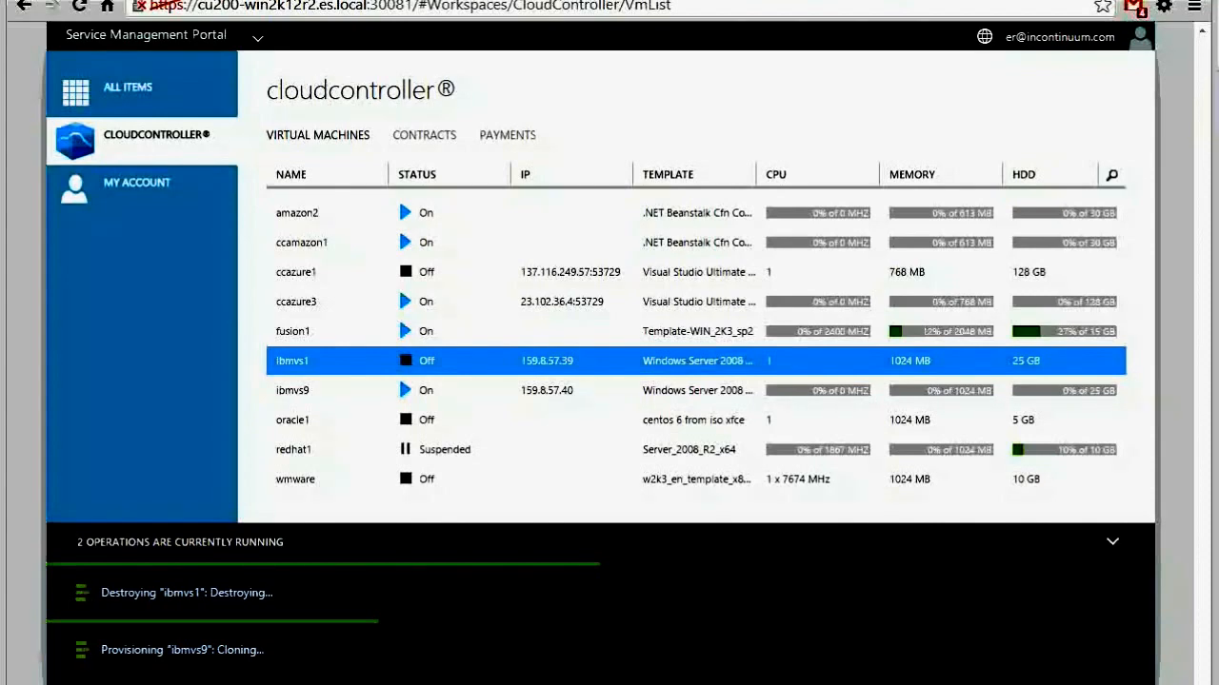
left_click(507, 138)
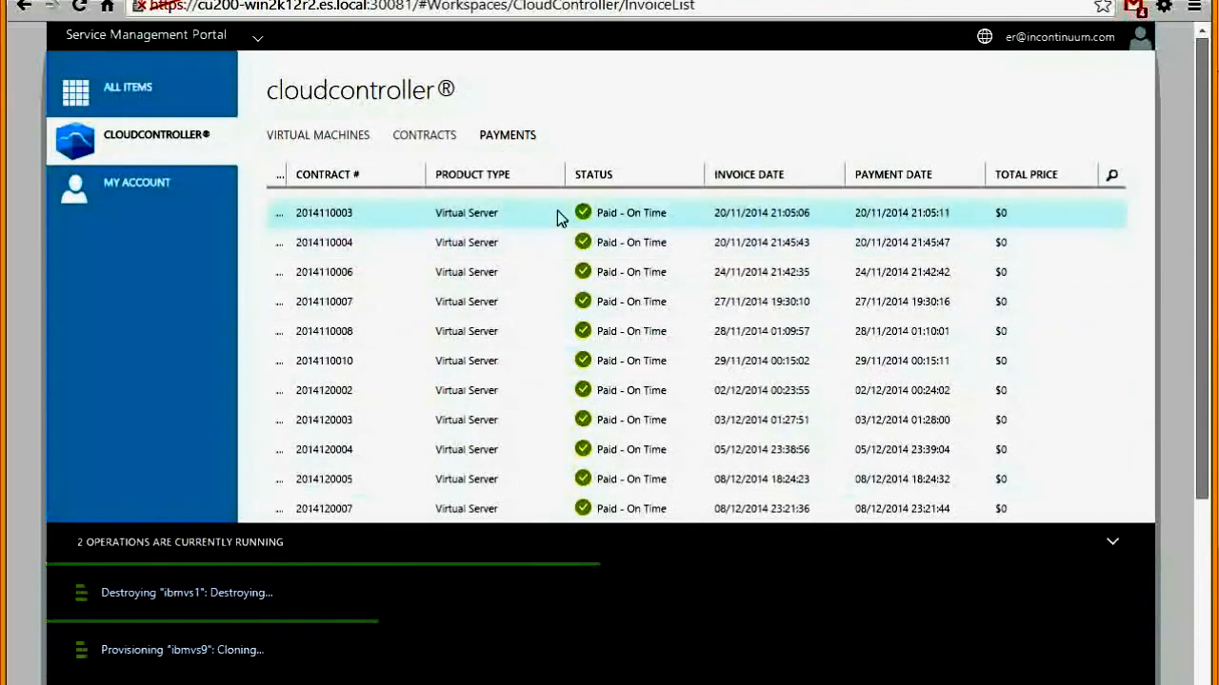
left_click(424, 134)
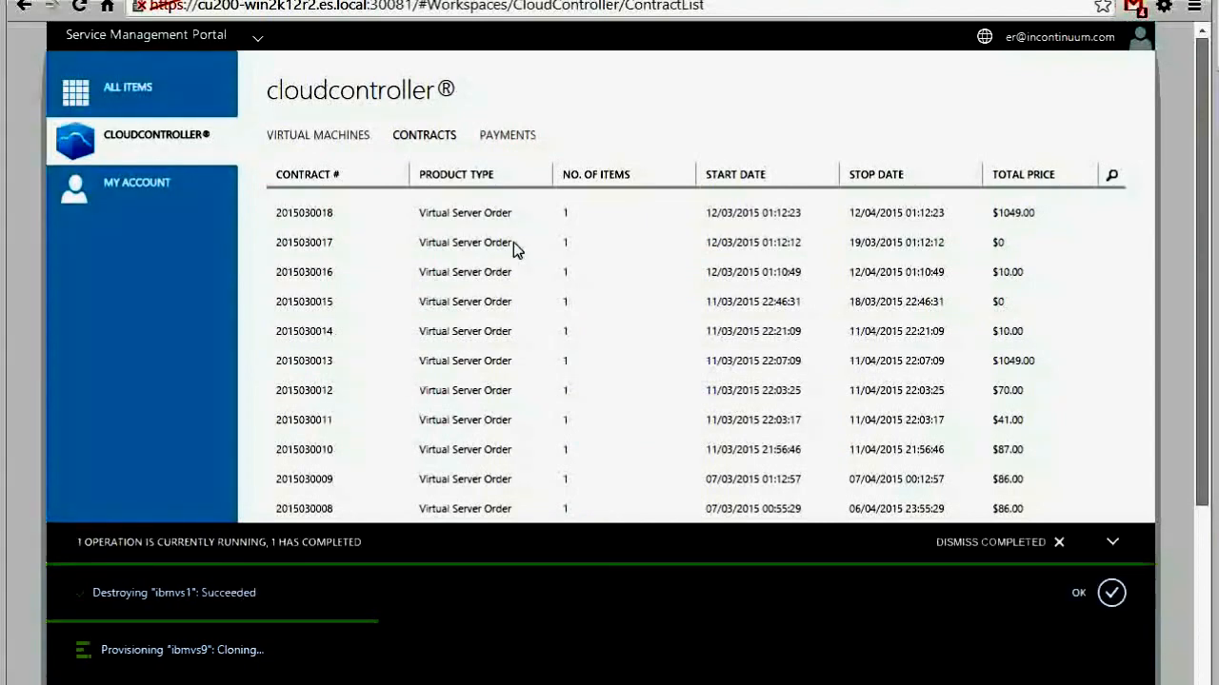
left_click(521, 134)
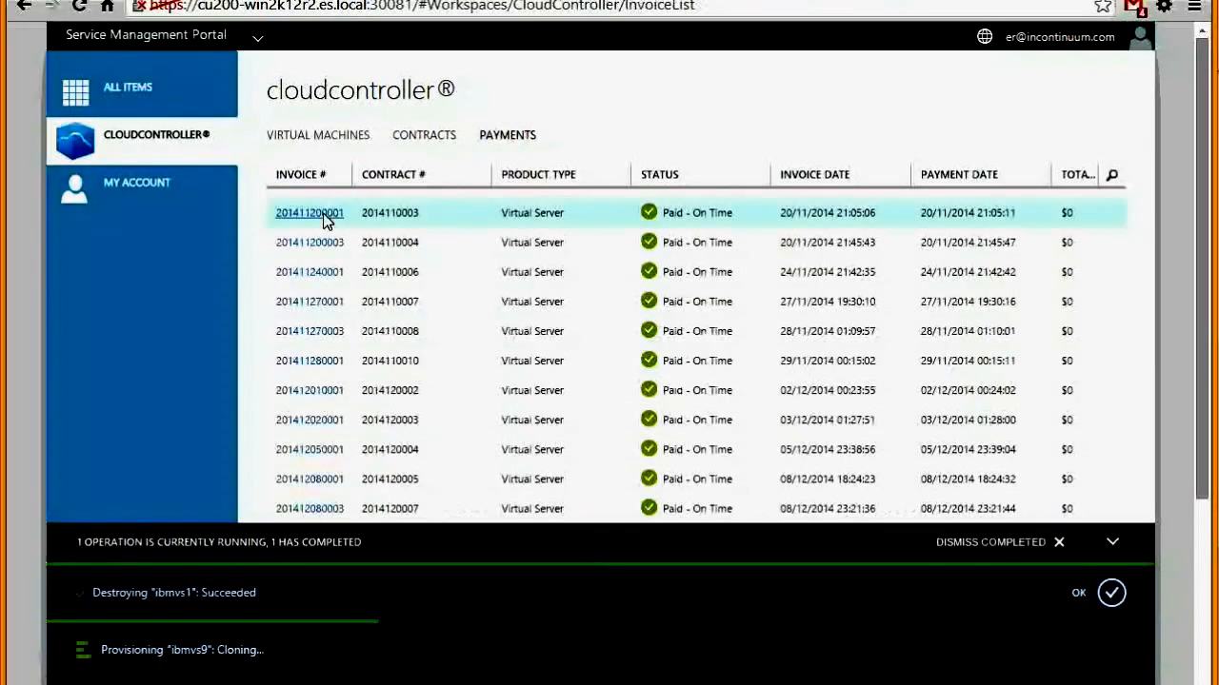
left_click(322, 215)
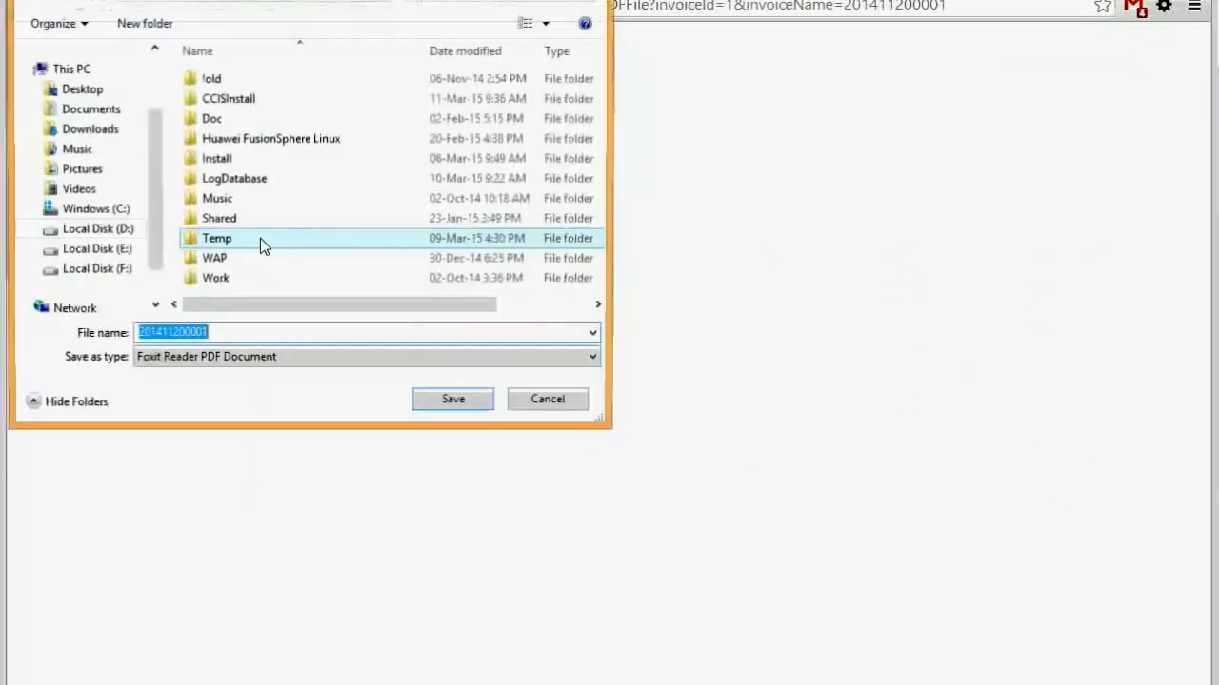
Save the invoice as D:/201411200001.pdf, look through it, and close the PDF tab
left_click(455, 408)
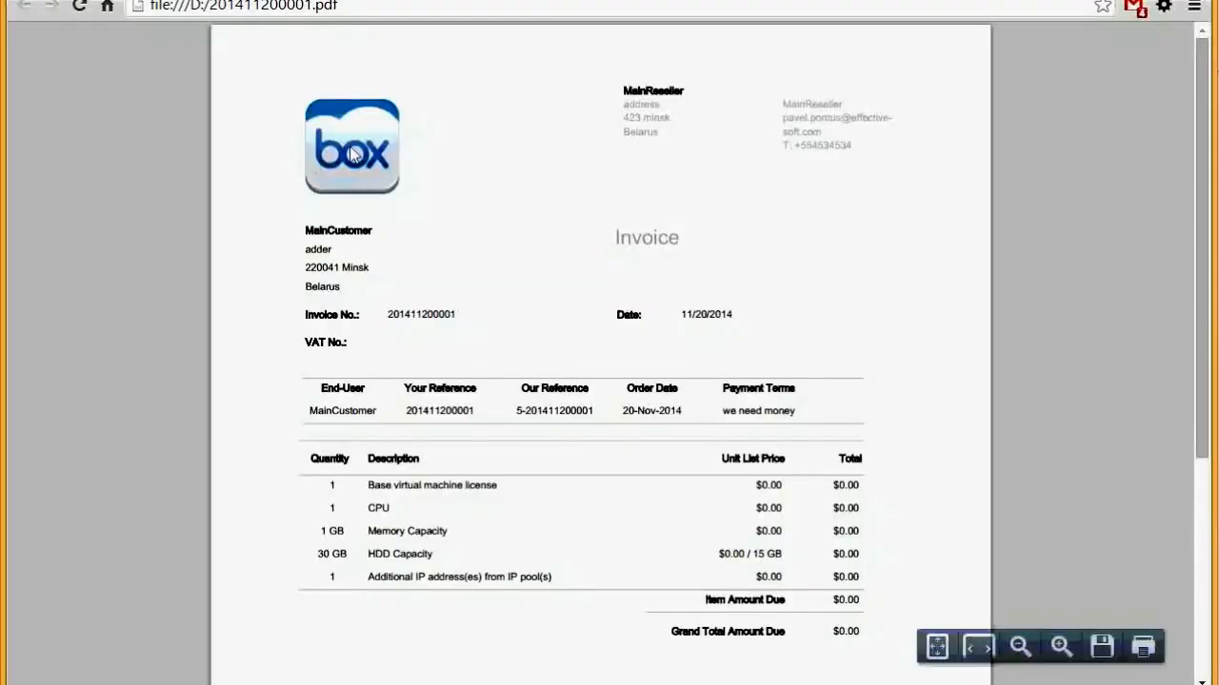
scroll(455, 225, "down", 4)
scroll(456, 226, "up", 4)
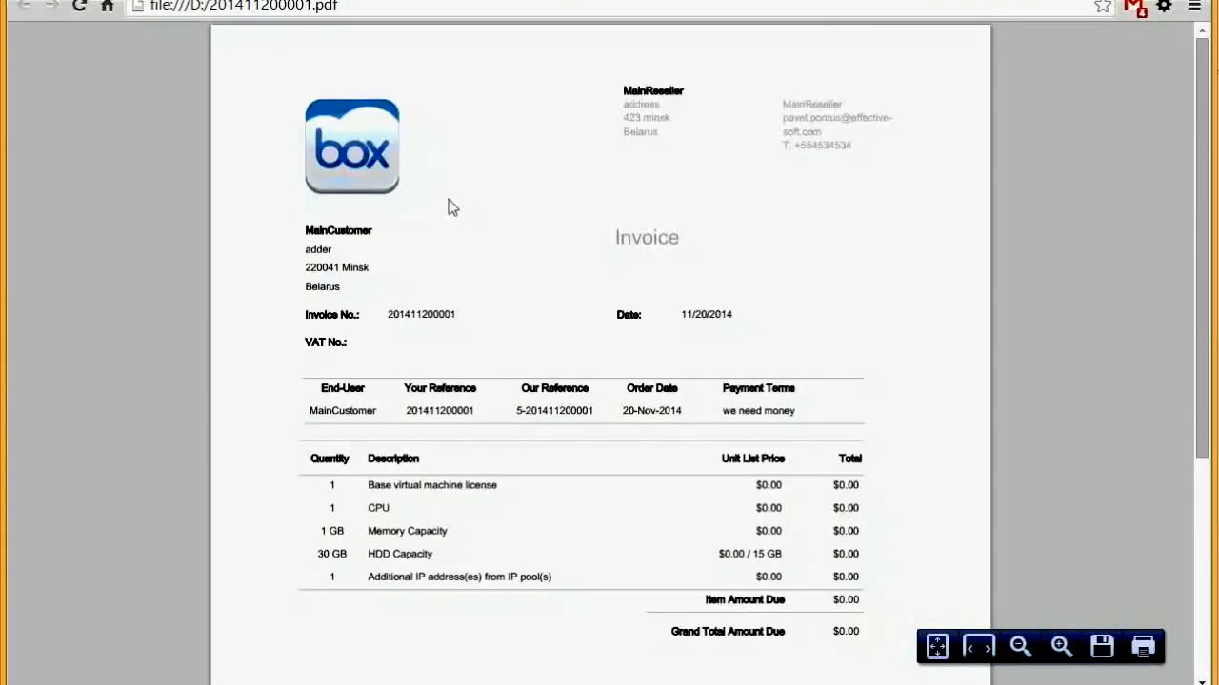
key("ctrl+w")
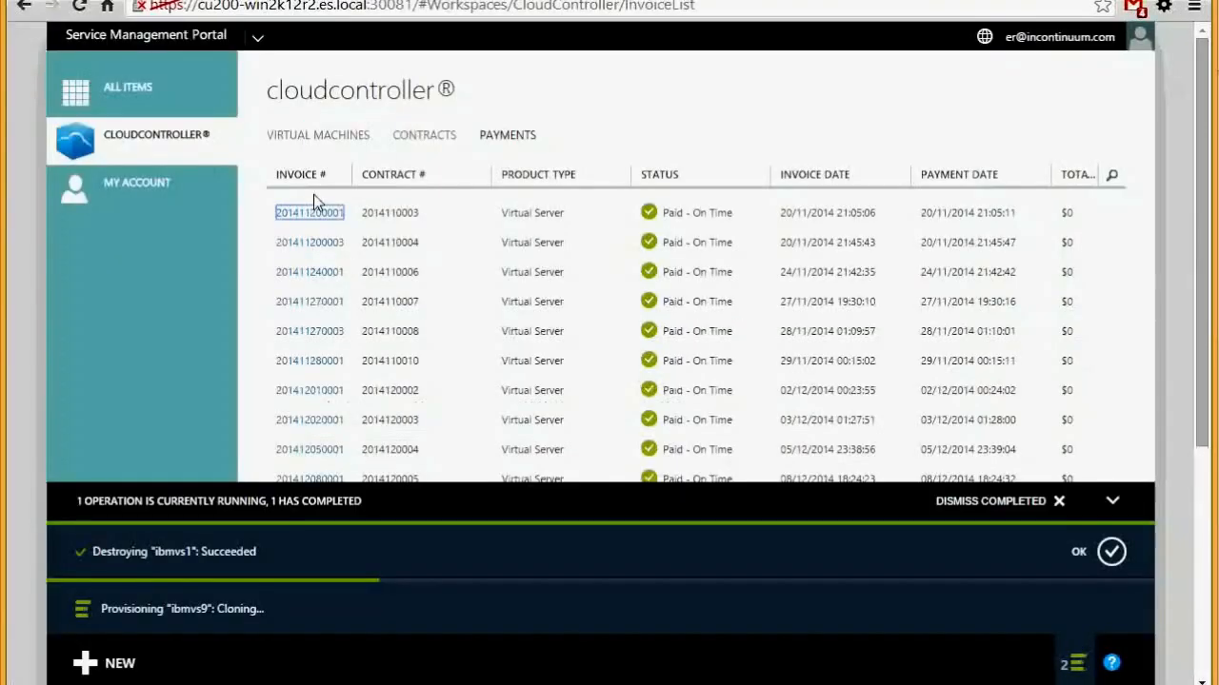
Return to the Virtual Machines list
left_click(315, 133)
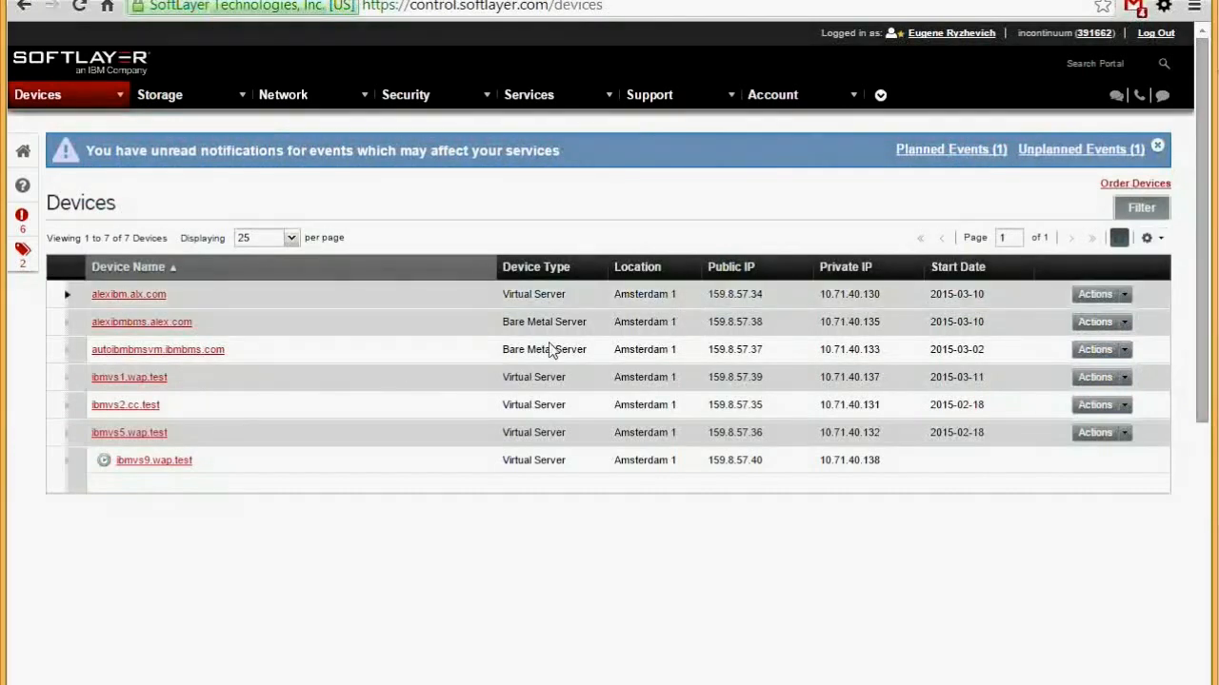
Expand ibmvs1.wap.test, view its tickets, and dismiss the two error messages
double_click(66, 378)
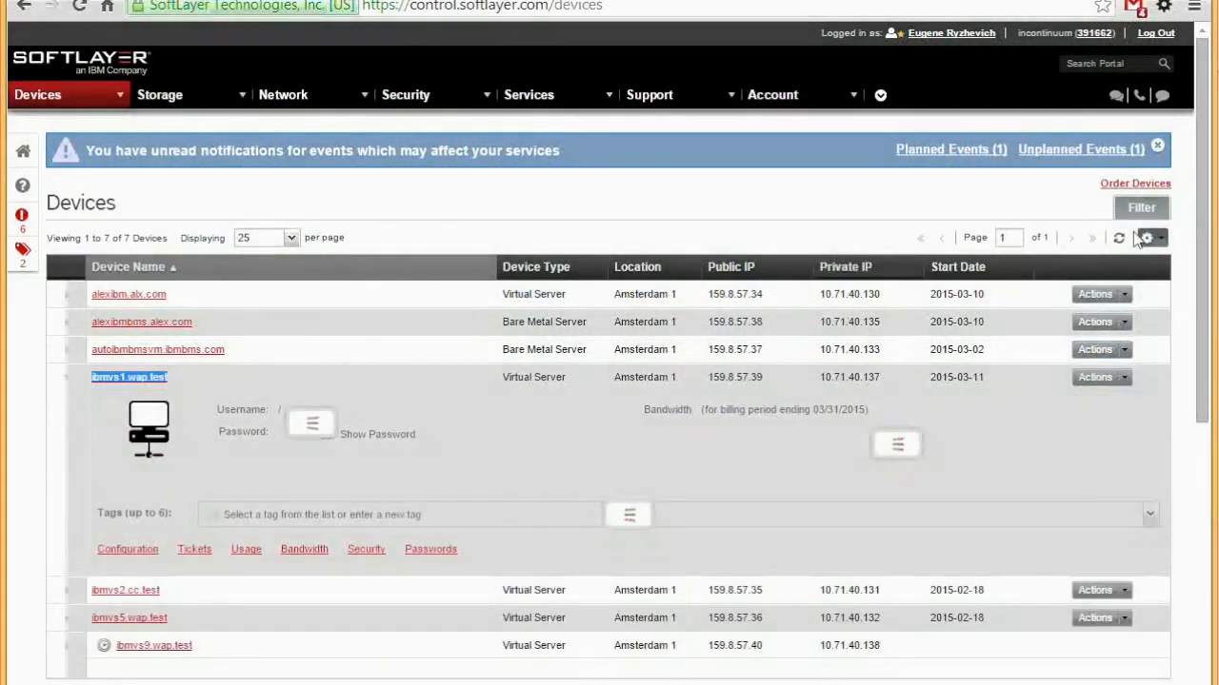
left_click(1120, 238)
left_click(608, 418)
left_click(610, 418)
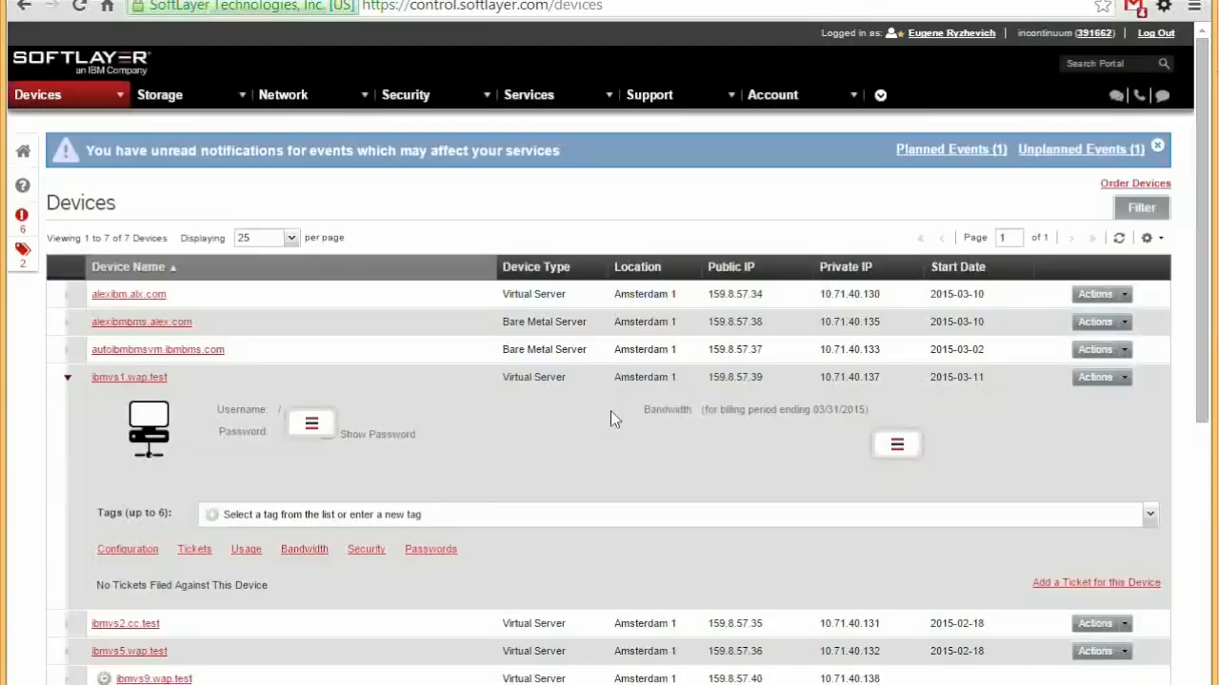
Collapse the ibmvs1.wap.test row and refresh the device list twice until it shows Unknown Device
left_click(67, 380)
left_click(1120, 239)
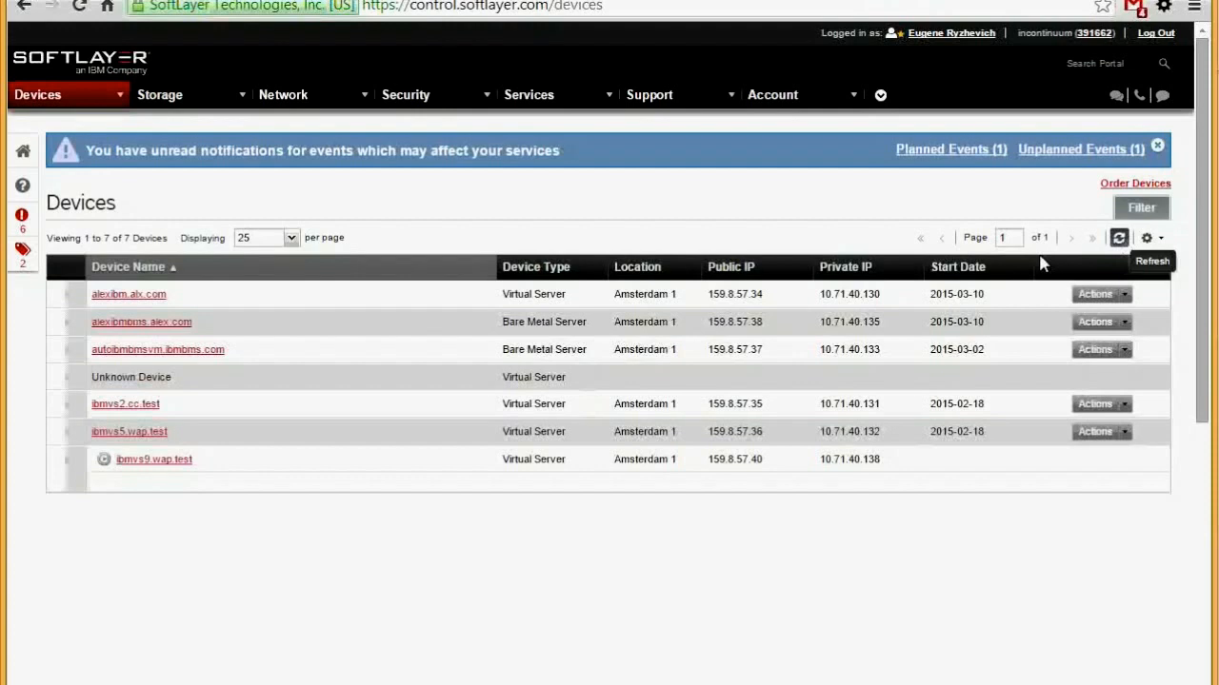
left_click(1119, 239)
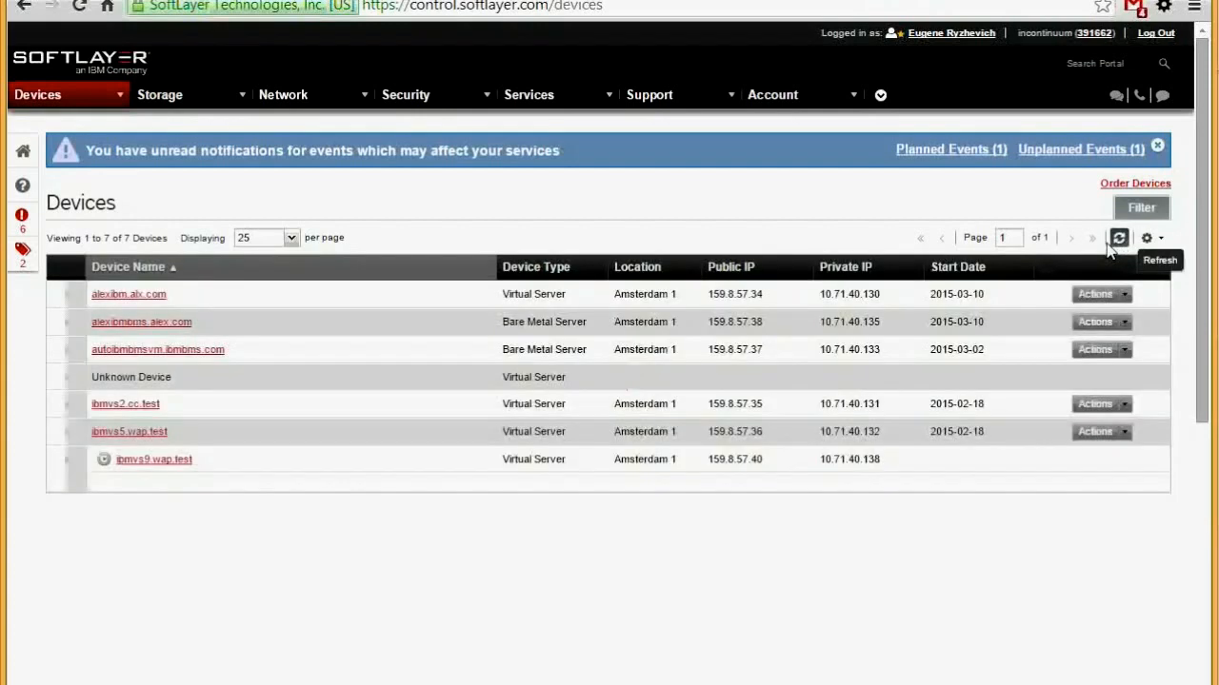